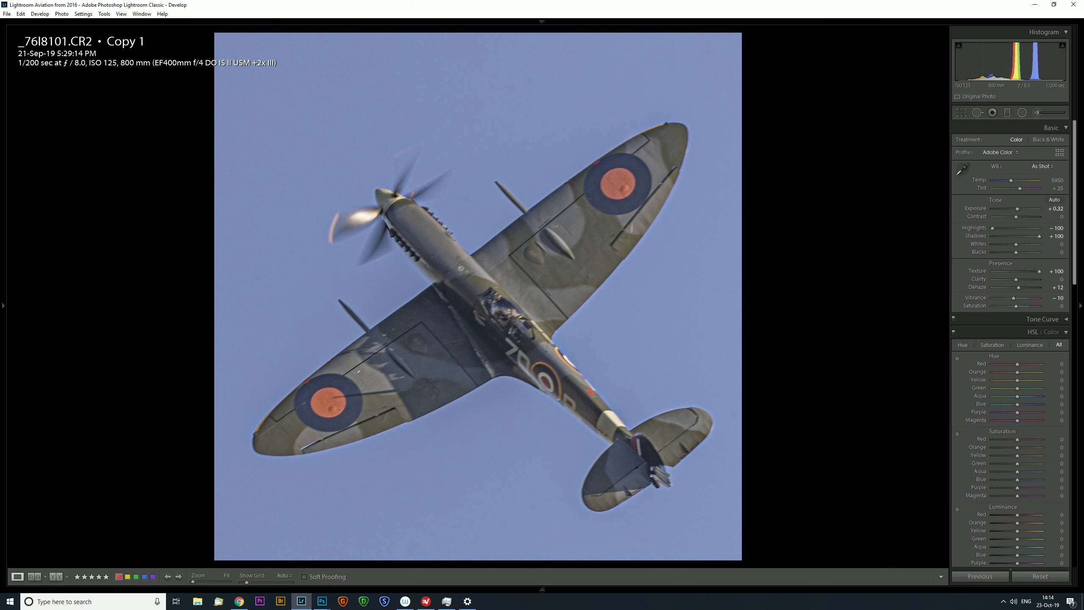
Open the Spitfire photo from Lightroom in Photoshop and centre and enlarge its document window.
{"action": "key", "text": "ctrl+e"}
{"action": "left_click", "coordinate": [322, 602]}
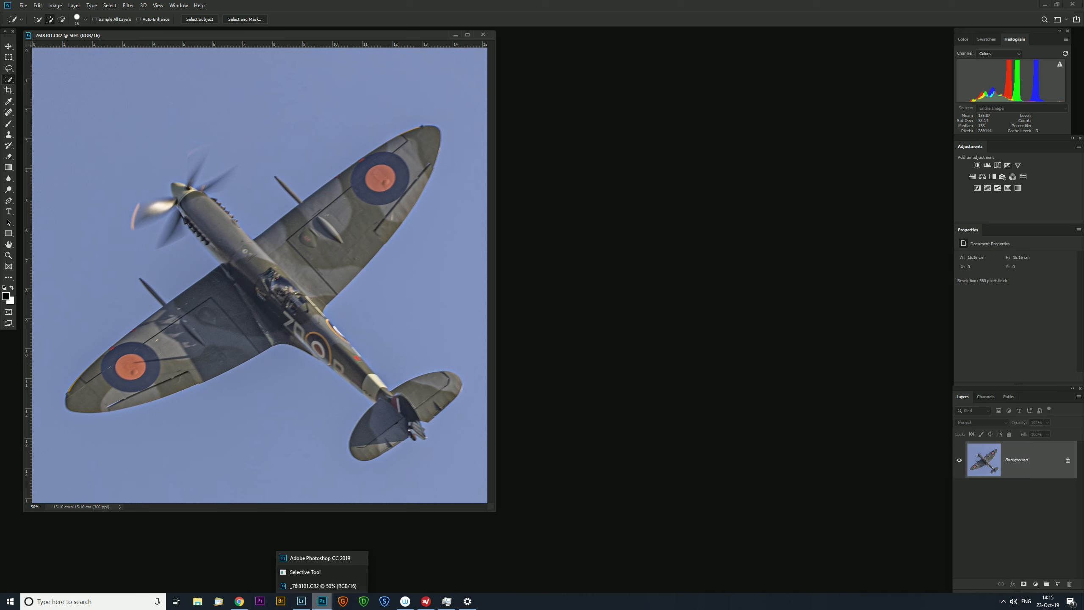
{"action": "left_click", "coordinate": [322, 558]}
{"action": "left_click_drag", "start_coordinate": [257, 35], "coordinate": [481, 59]}
{"action": "left_click_drag", "start_coordinate": [562, 59], "coordinate": [562, 60]}
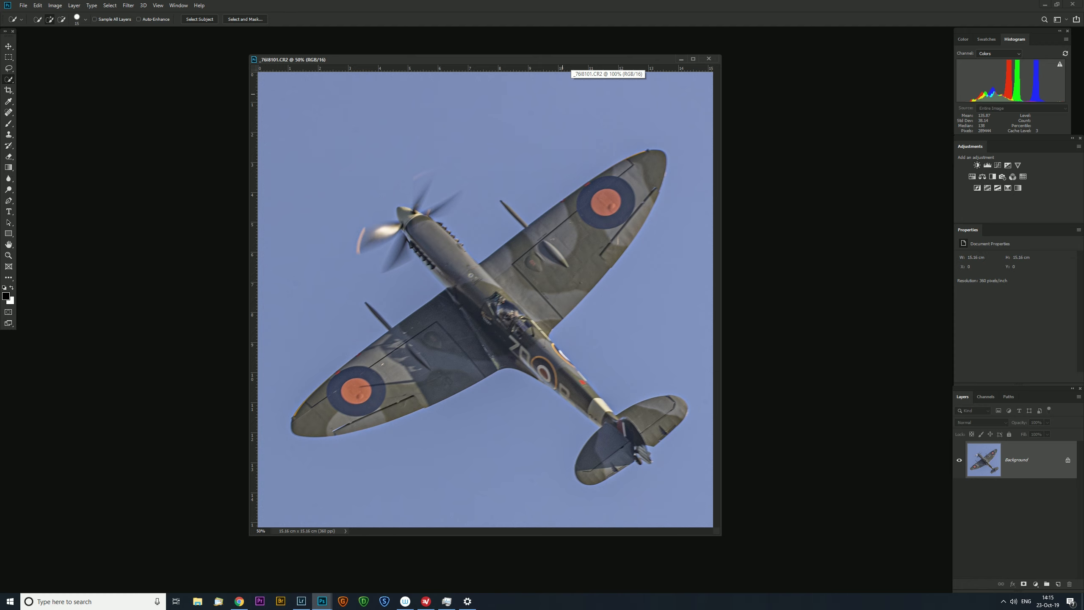
{"action": "scroll", "coordinate": [562, 94], "scroll_direction": "up", "scroll_amount": 1}
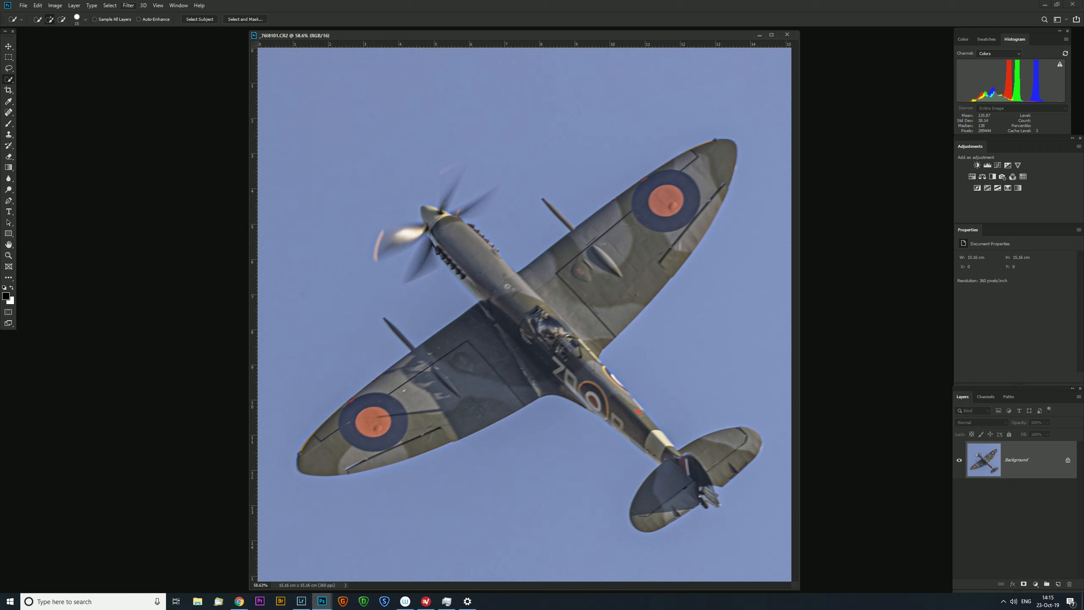
{"action": "left_click", "coordinate": [128, 5]}
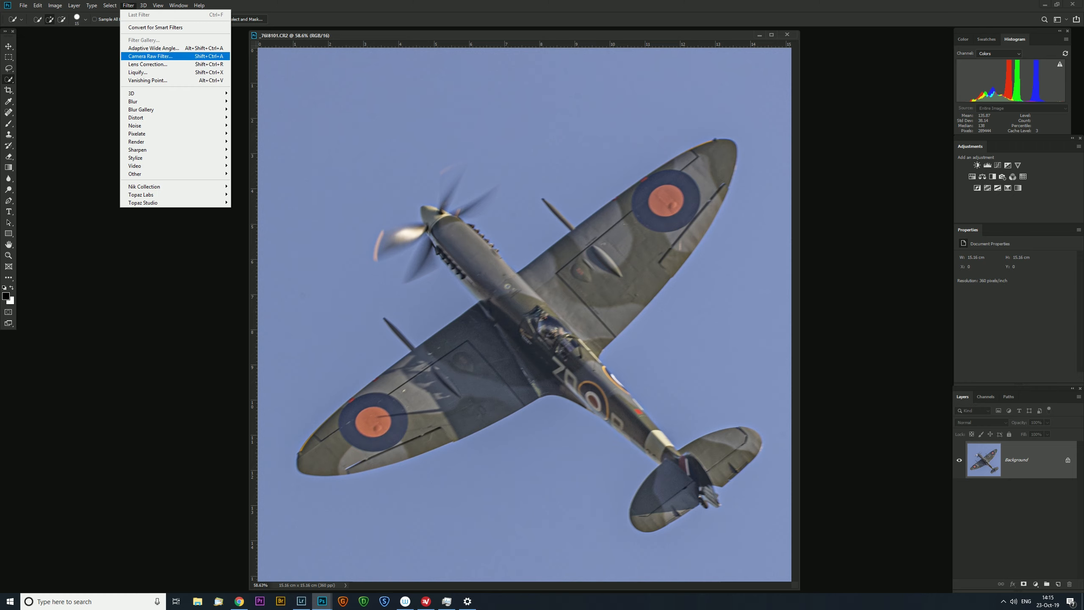
{"action": "mouse_move", "coordinate": [170, 125]}
{"action": "mouse_move", "coordinate": [171, 150]}
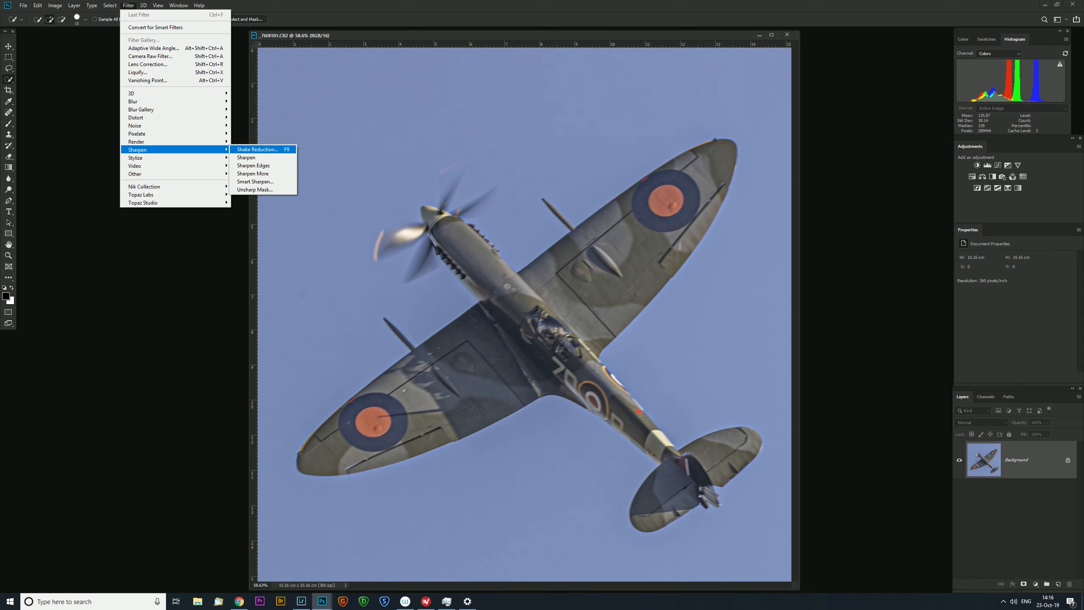
{"action": "left_click", "coordinate": [128, 5]}
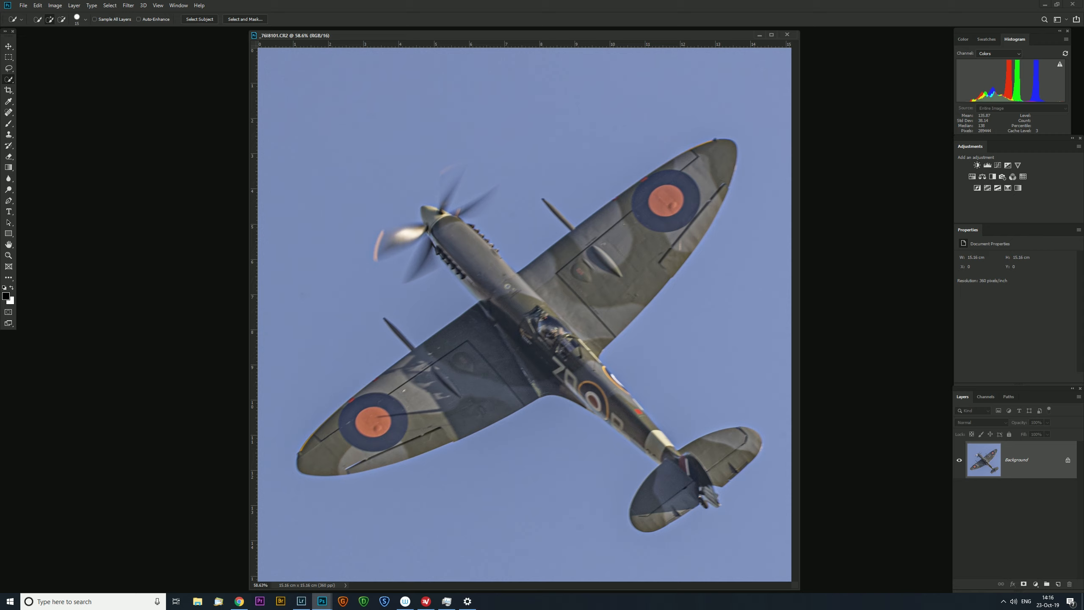
Duplicate the background layer and sharpen the copy with Topaz Sharpen AI in Stabilize mode.
{"action": "key", "text": "ctrl+j"}
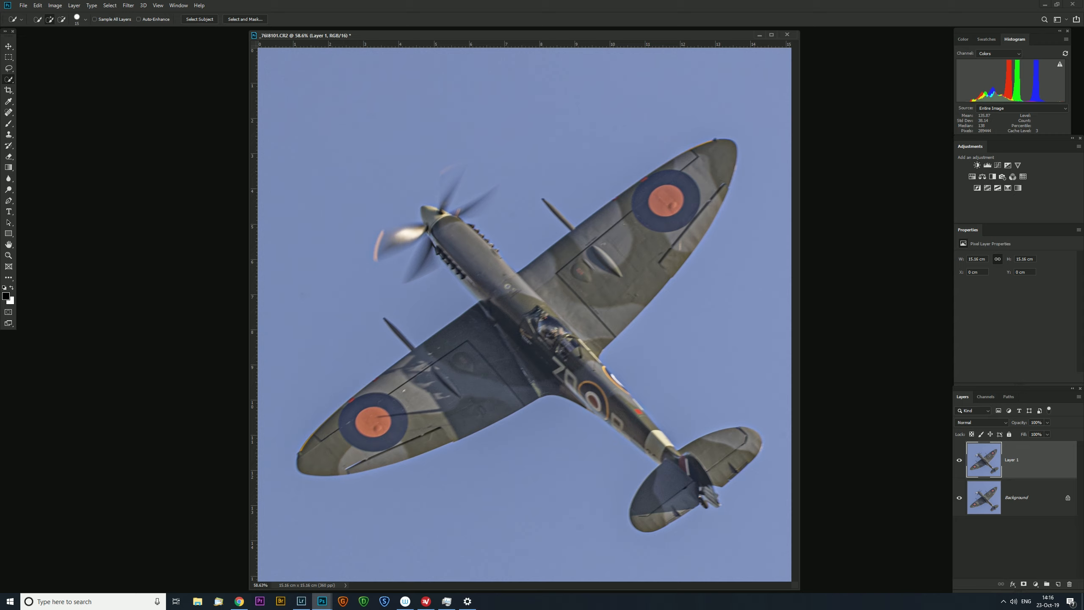
{"action": "left_click", "coordinate": [128, 5]}
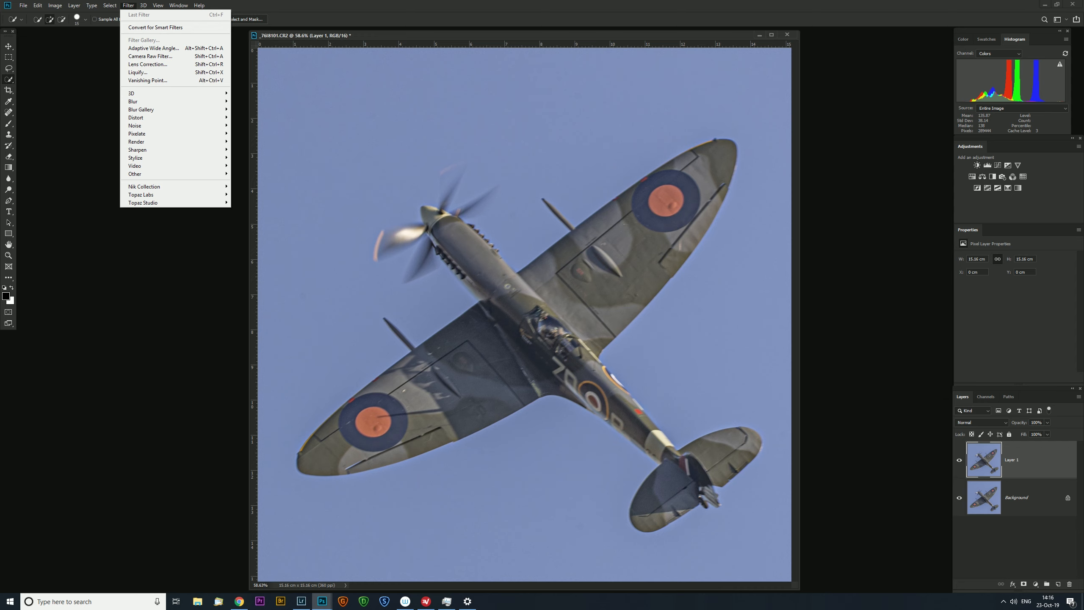
{"action": "mouse_move", "coordinate": [141, 195]}
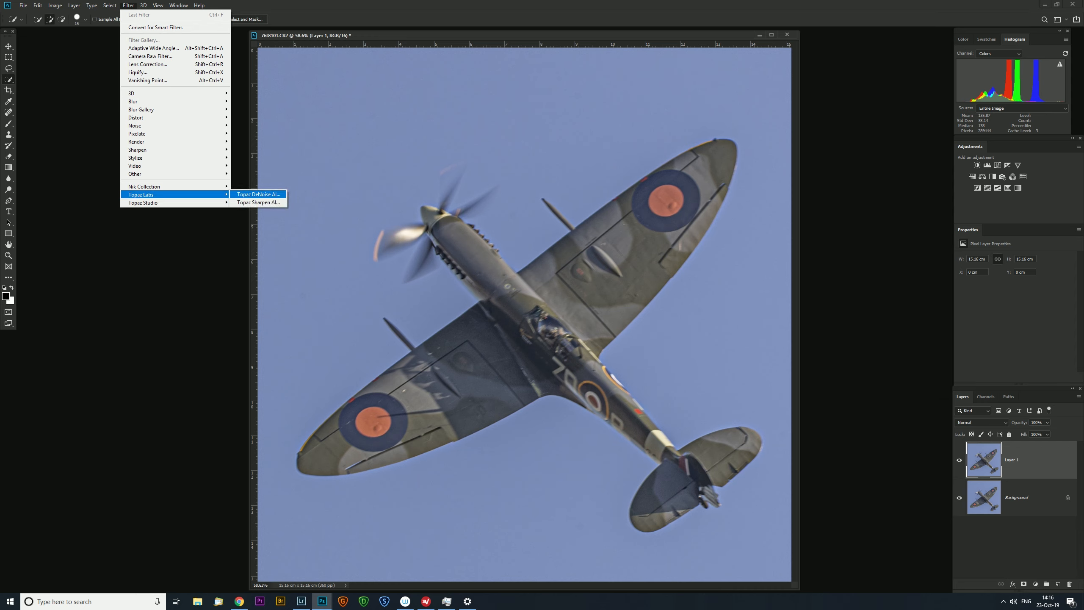
{"action": "left_click", "coordinate": [258, 202]}
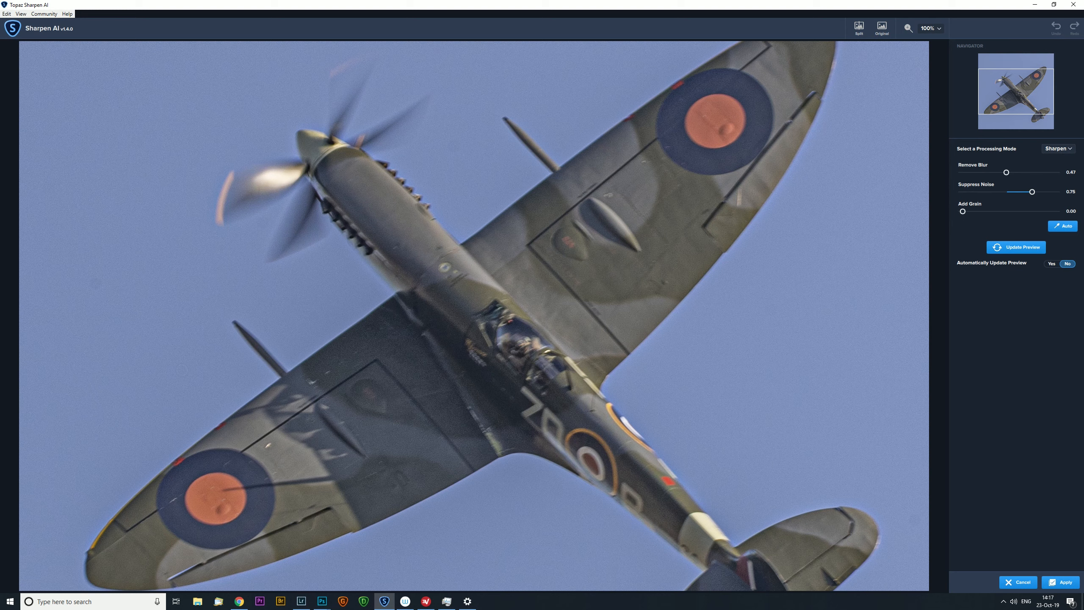
{"action": "left_click", "coordinate": [1059, 149]}
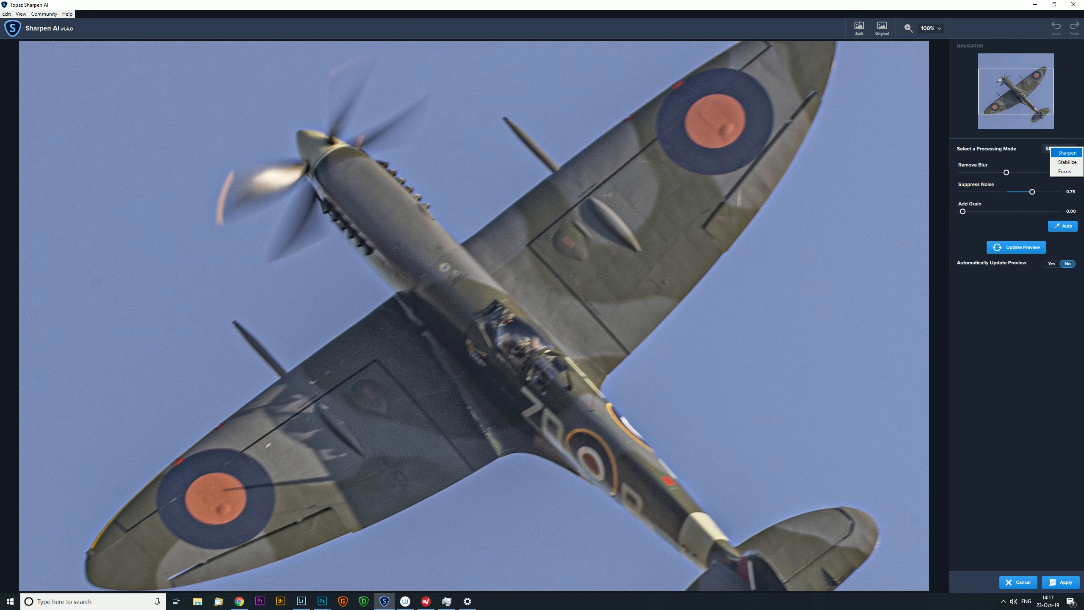
{"action": "left_click", "coordinate": [1066, 162]}
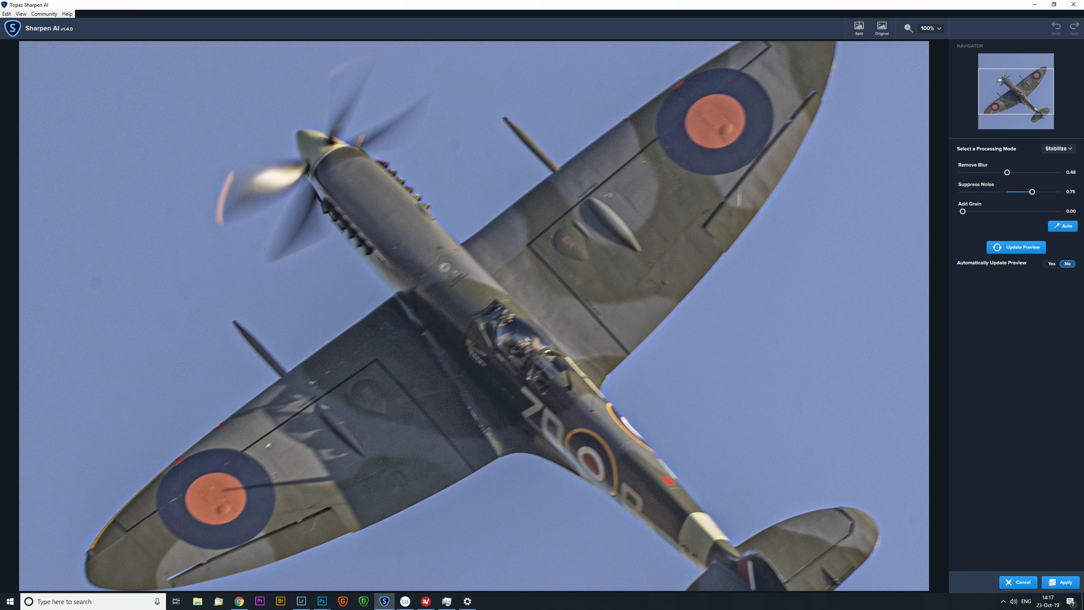
{"action": "left_click", "coordinate": [1016, 247]}
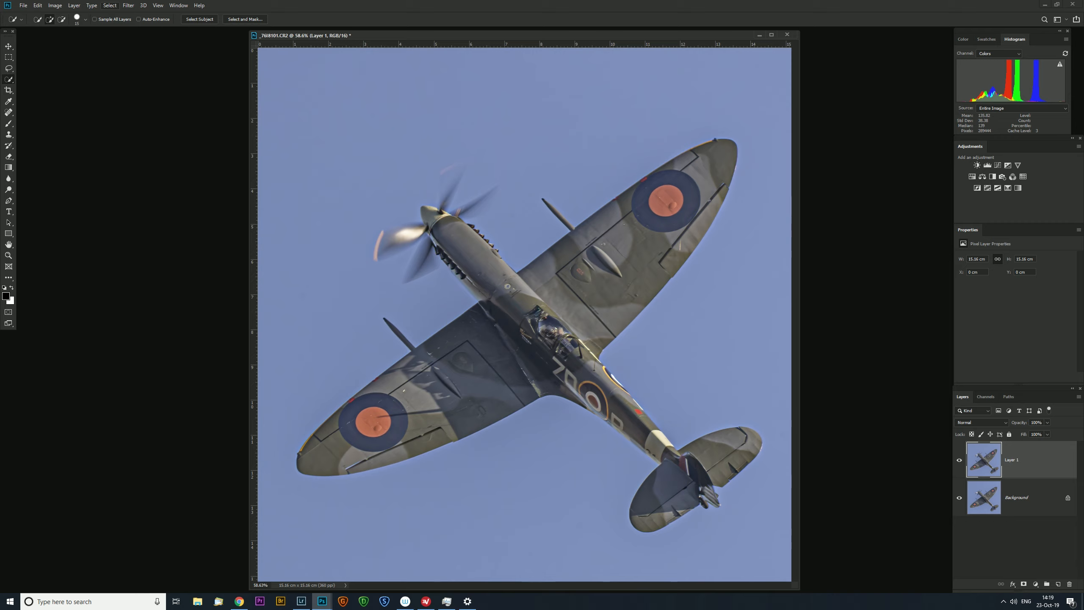
Select the aircraft as the subject, exclude the blurred propeller blades with a larger brush, and copy the selection to a new layer.
{"action": "left_click", "coordinate": [110, 5]}
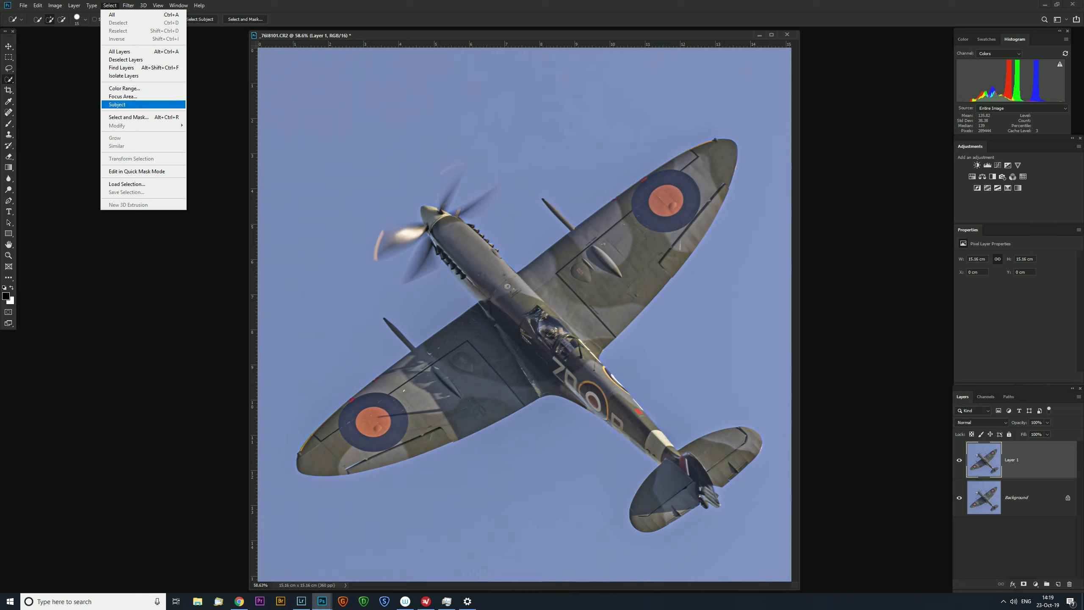
{"action": "left_click", "coordinate": [117, 104]}
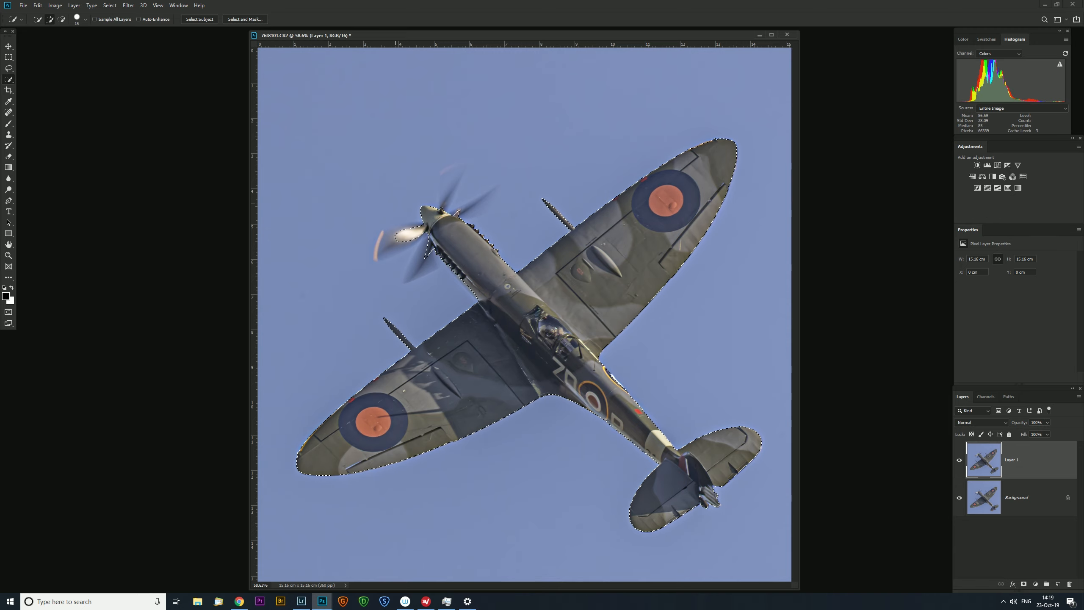
{"action": "key", "text": "bracketright"}
{"action": "key", "text": "bracketright"}
{"action": "key", "text": "bracketright"}
{"action": "key", "text": "alt"}
{"action": "key", "text": "ctrl+j"}
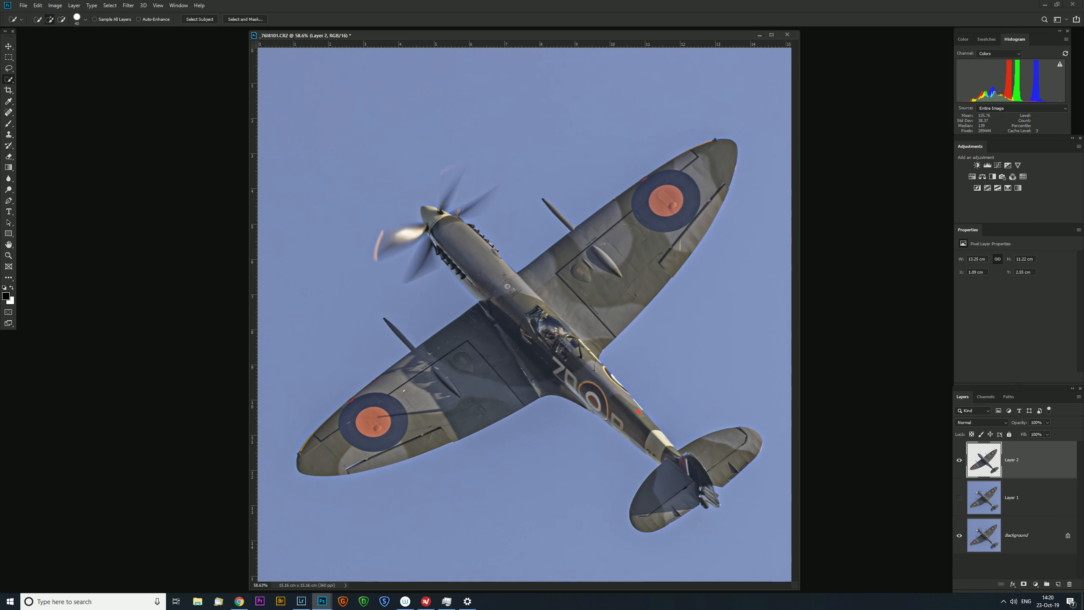
Hide the Background layer and open the aircraft cutout in Silver Efex Pro 2.
{"action": "left_click", "coordinate": [959, 536]}
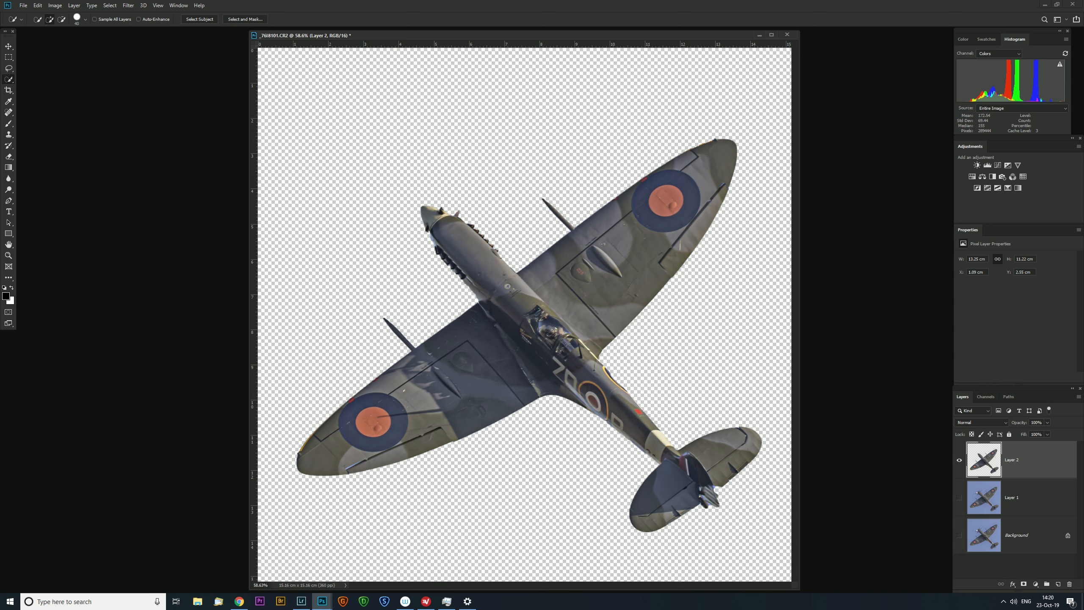
{"action": "left_click", "coordinate": [128, 5]}
{"action": "mouse_move", "coordinate": [143, 202]}
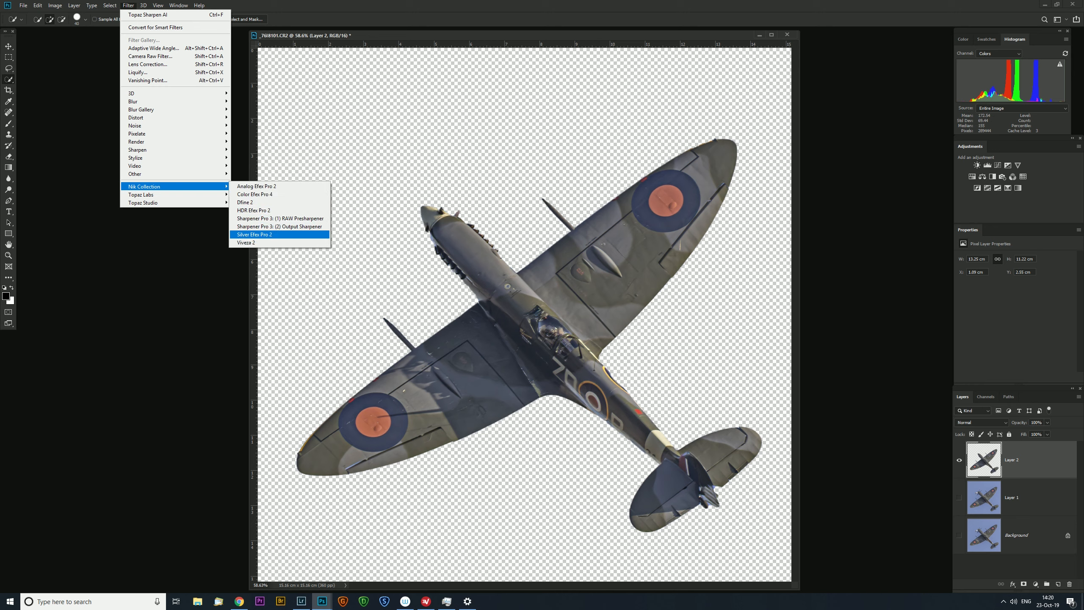
{"action": "left_click", "coordinate": [256, 235]}
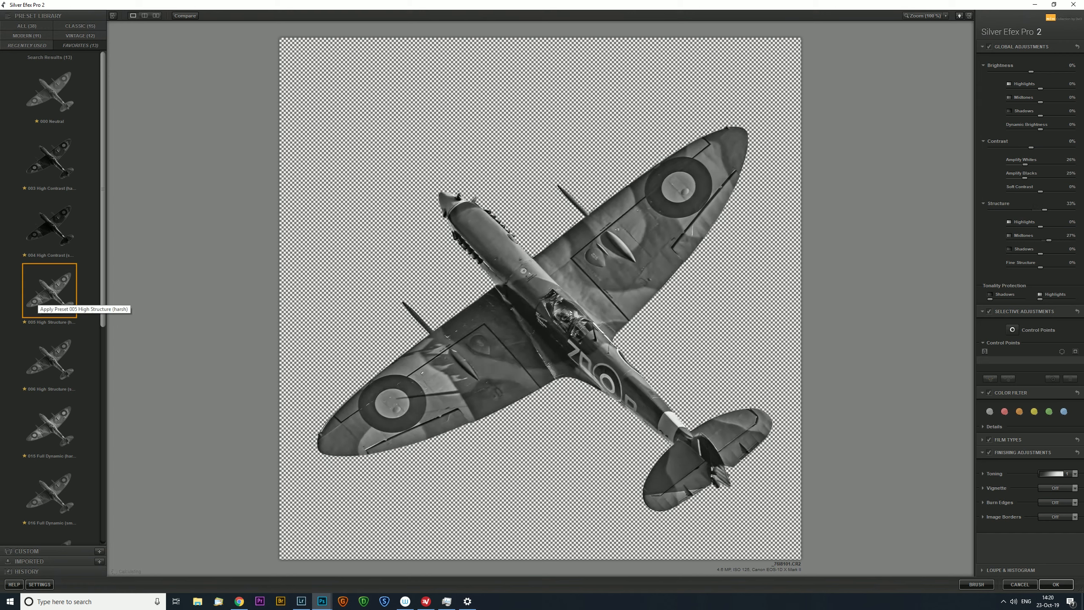
Compare the High Structure, High Contrast and Wet Rocks presets on the aircraft and choose the 024 Full Contrast preset.
{"action": "left_click", "coordinate": [49, 357]}
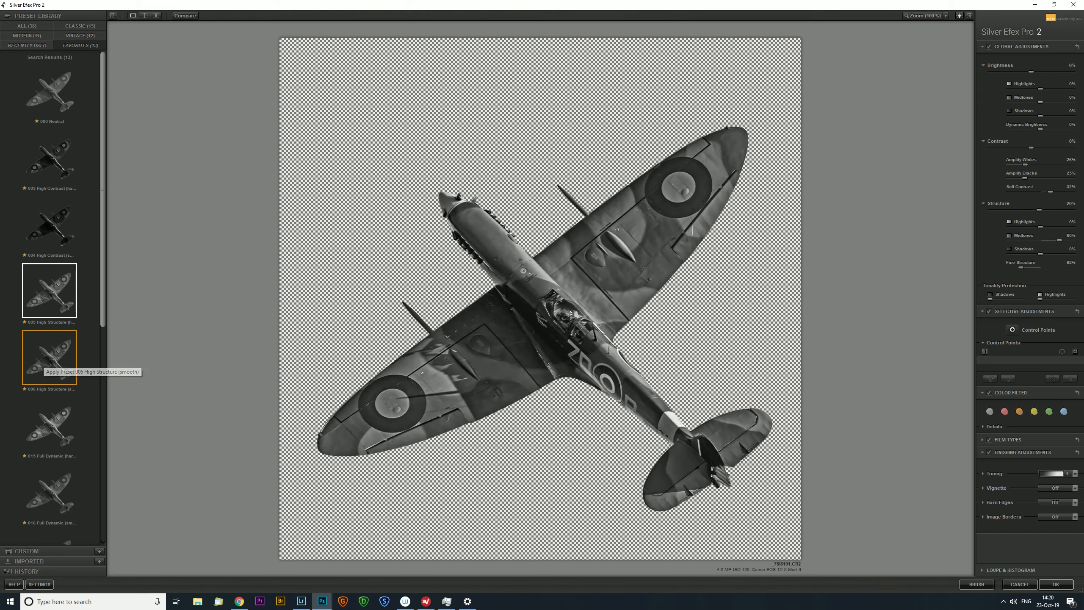
{"action": "left_click", "coordinate": [49, 223]}
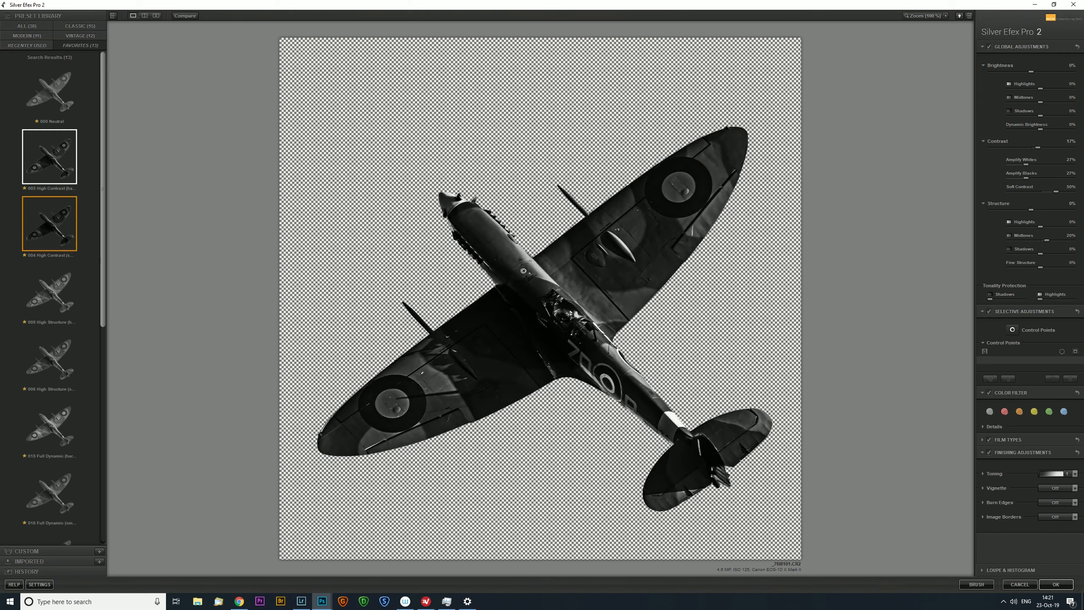
{"action": "left_click", "coordinate": [51, 173]}
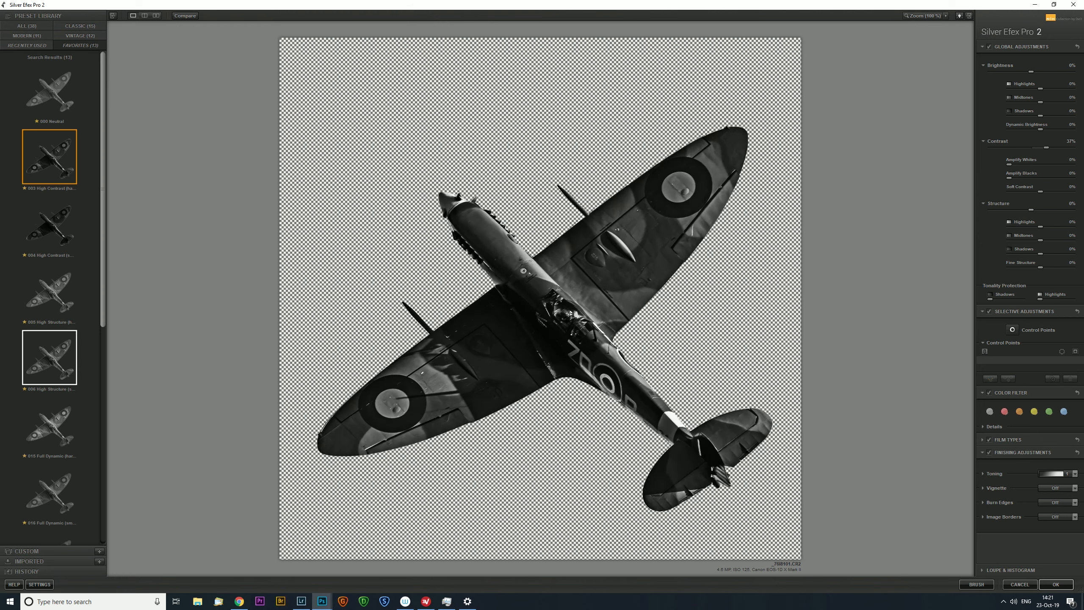
{"action": "left_click", "coordinate": [49, 357]}
{"action": "scroll", "coordinate": [60, 299], "scroll_direction": "down", "scroll_amount": 3}
{"action": "scroll", "coordinate": [60, 299], "scroll_direction": "down", "scroll_amount": 6}
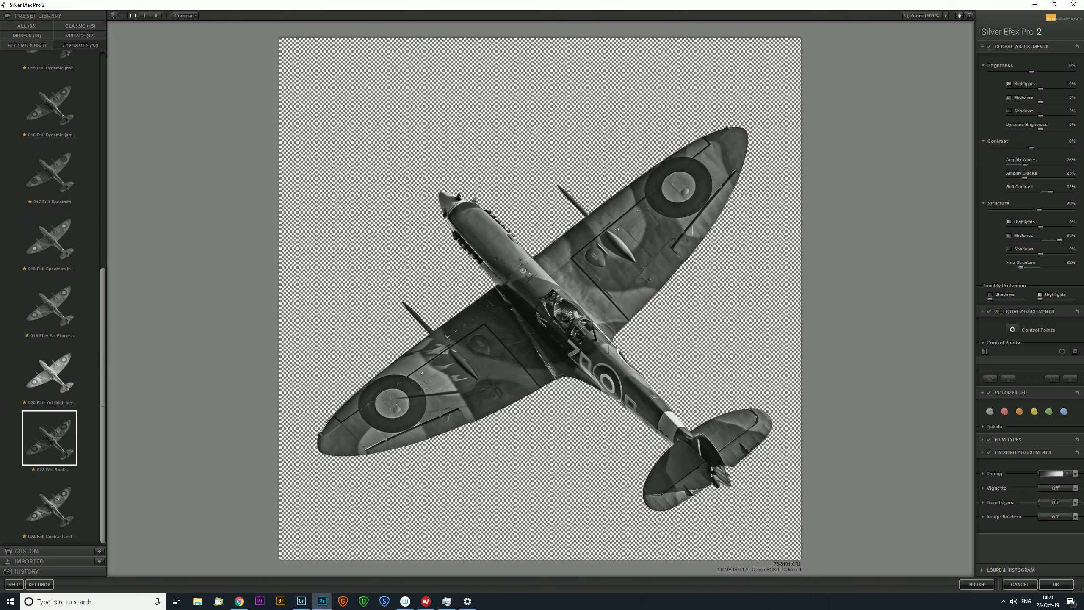
{"action": "left_click", "coordinate": [49, 438]}
{"action": "left_click", "coordinate": [49, 506]}
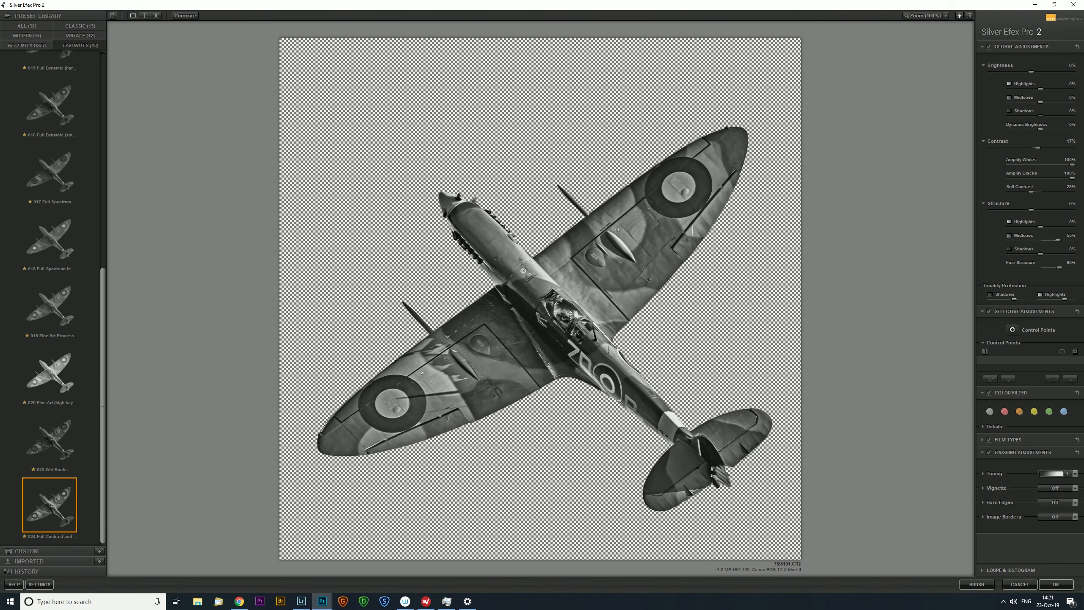
Set brightness Shadows to 97%, Soft Contrast to -41%, Structure to 95% and Fine Structure to 100%, and apply the filter.
{"action": "left_click_drag", "start_coordinate": [1046, 116], "coordinate": [1067, 115]}
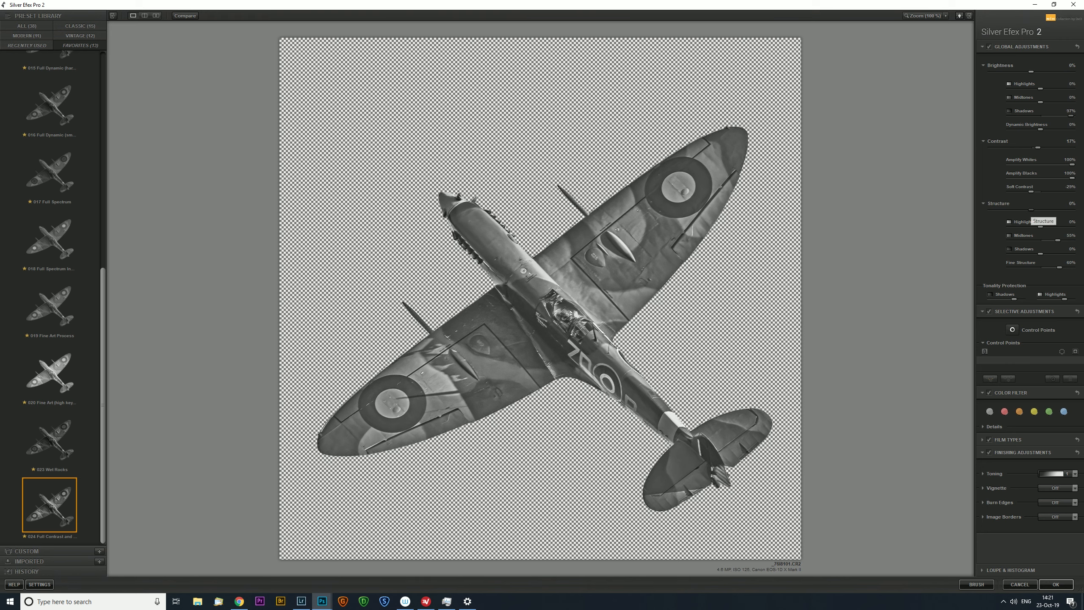
{"action": "left_click_drag", "start_coordinate": [1032, 209], "coordinate": [1056, 210]}
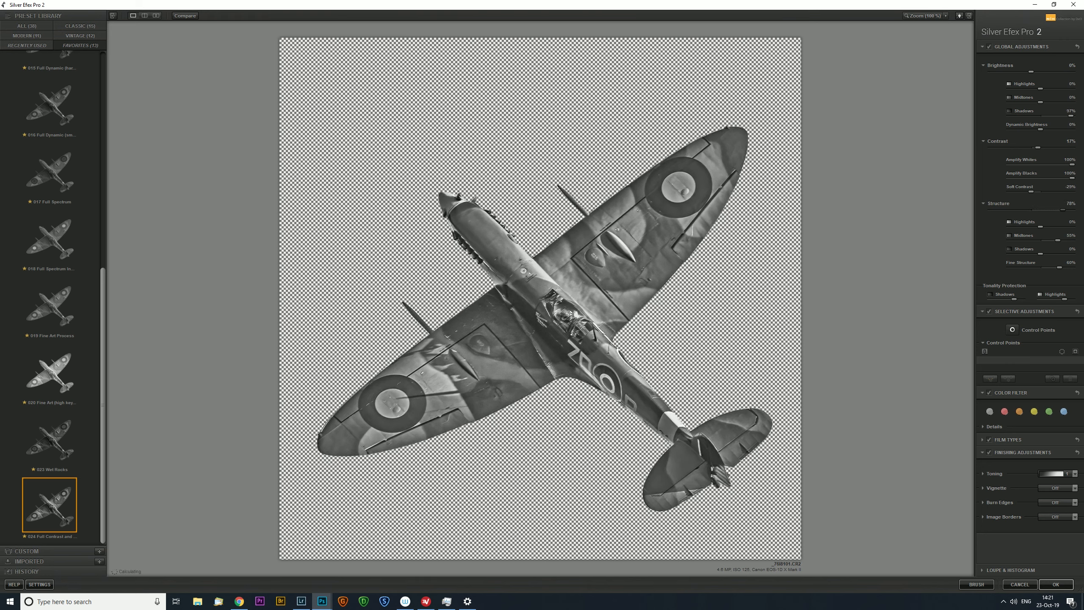
{"action": "left_click_drag", "start_coordinate": [1072, 210], "coordinate": [1070, 210]}
{"action": "mouse_move", "coordinate": [1032, 191]}
{"action": "left_mouse_down"}
{"action": "mouse_move", "coordinate": [1073, 192]}
{"action": "mouse_move", "coordinate": [1022, 192]}
{"action": "left_mouse_up"}
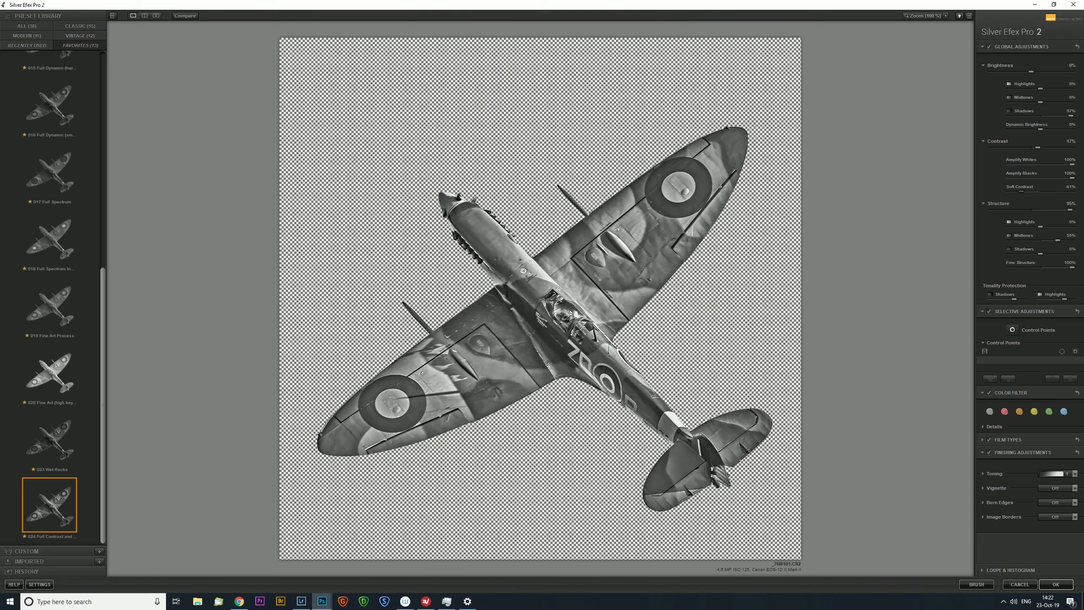
{"action": "left_click", "coordinate": [1056, 584]}
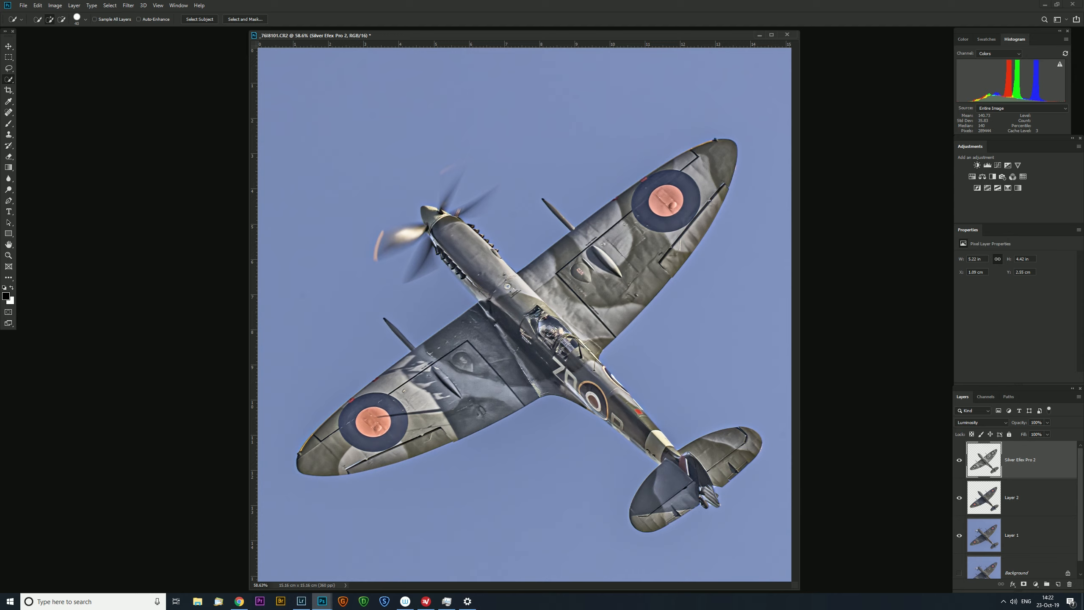
Compare the image with and without the Silver Efex Pro 2 layer and set that layer's opacity to 24%.
{"action": "left_click", "coordinate": [1047, 422]}
{"action": "left_click_drag", "start_coordinate": [1048, 433], "coordinate": [1025, 433]}
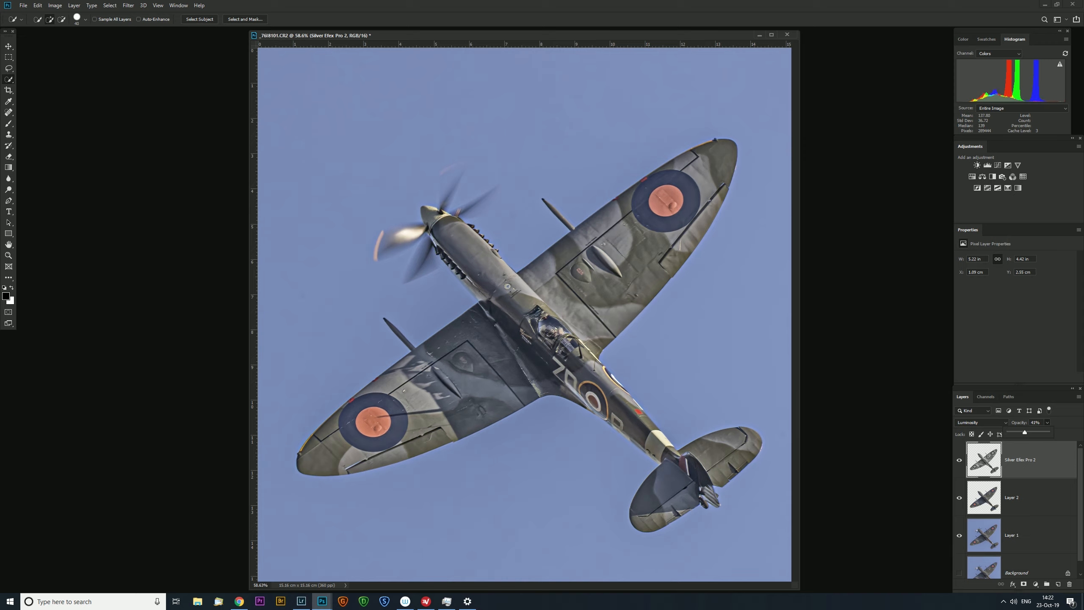
{"action": "left_click", "coordinate": [959, 460]}
{"action": "left_click", "coordinate": [960, 460]}
{"action": "left_click", "coordinate": [1047, 422]}
{"action": "left_click_drag", "start_coordinate": [1047, 432], "coordinate": [1042, 432]}
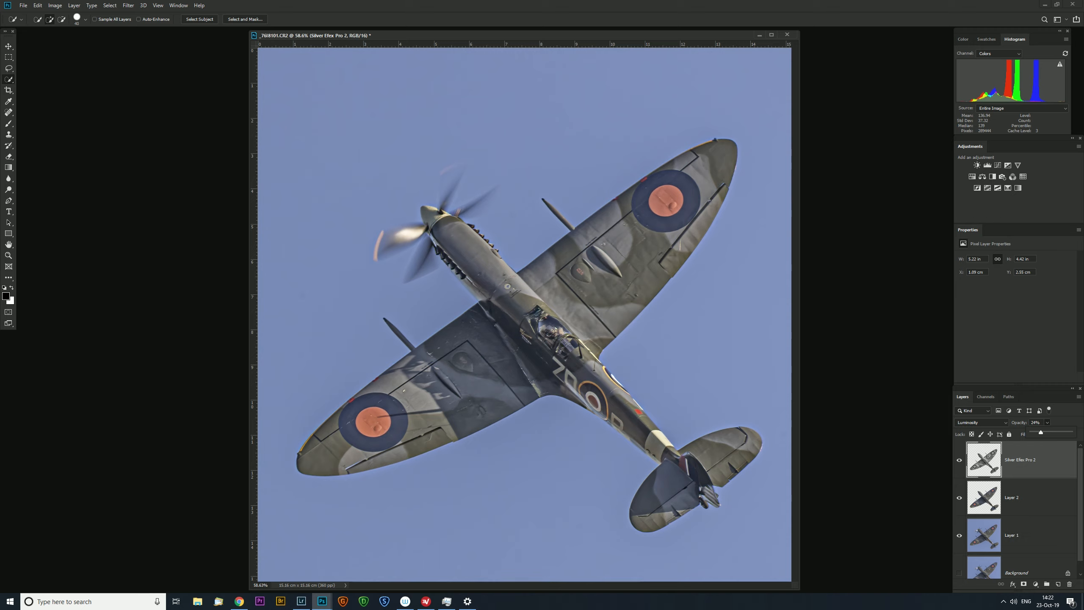
Add a Levels adjustment masked to the aircraft outline, with midtones at 1.44 and the black point at 18.
{"action": "left_click", "coordinate": [984, 460], "text": "ctrl"}
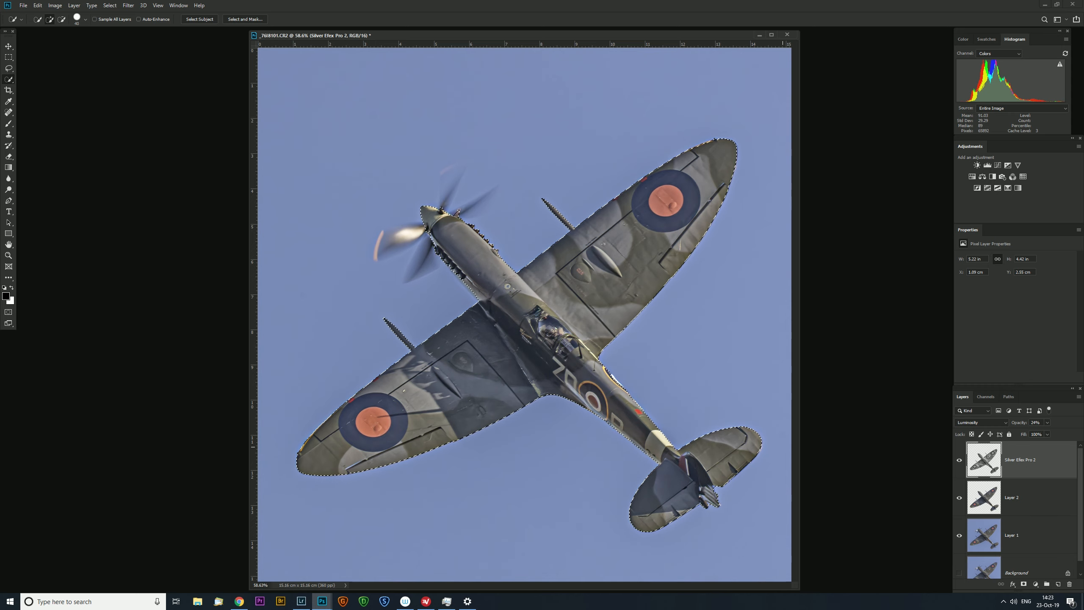
{"action": "key", "text": "ctrl+d"}
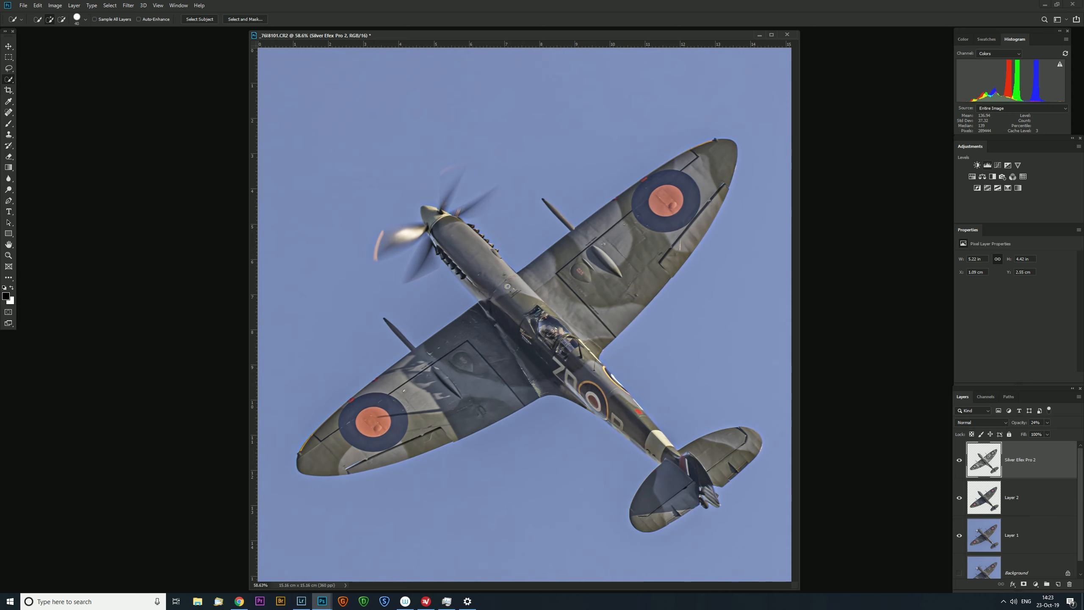
{"action": "left_click", "coordinate": [988, 165]}
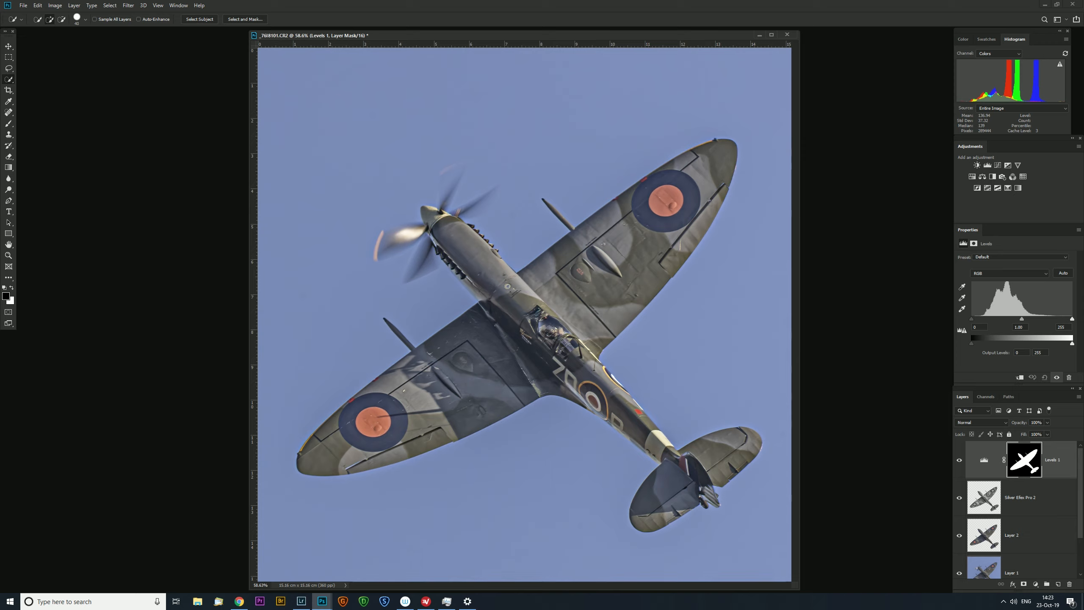
{"action": "left_click_drag", "start_coordinate": [1022, 319], "coordinate": [1011, 319]}
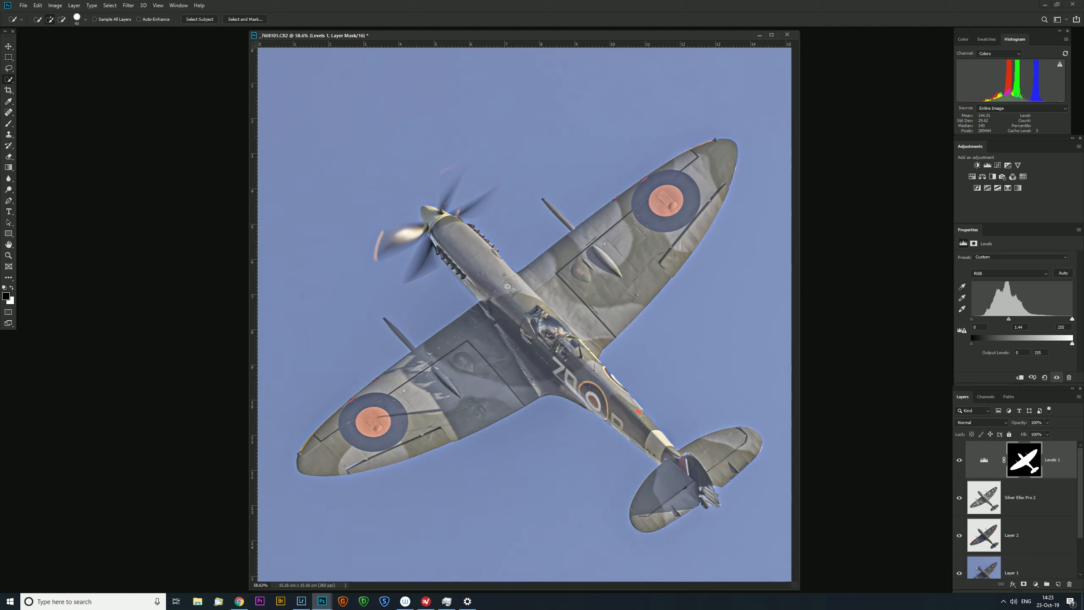
{"action": "left_click_drag", "start_coordinate": [972, 319], "coordinate": [976, 318]}
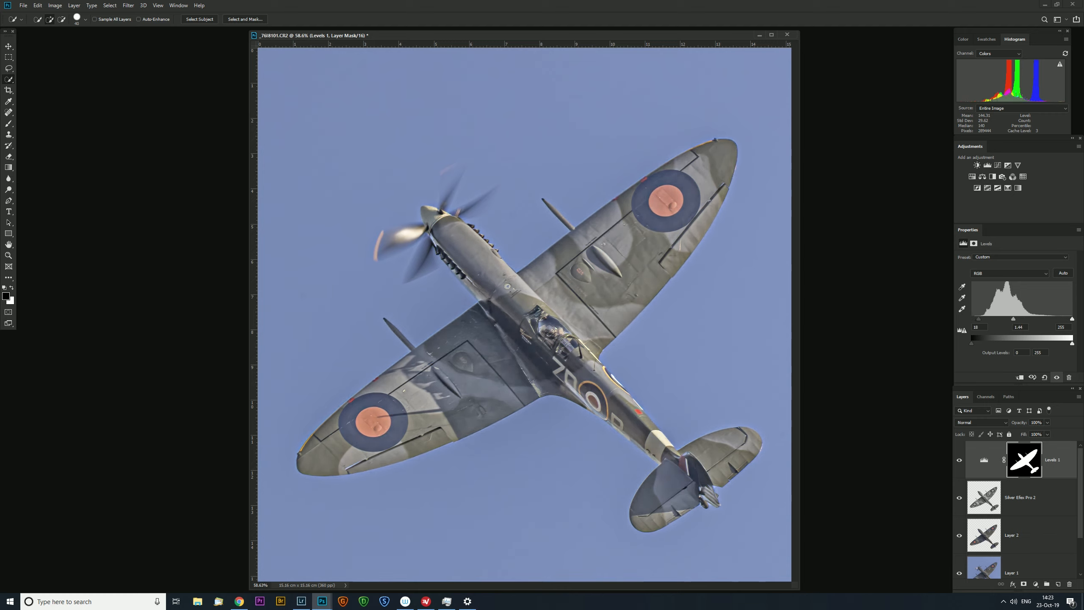
Raise the black point of the masked Levels adjustment to 34 and set its blend mode to Luminosity.
{"action": "left_click_drag", "start_coordinate": [982, 319], "coordinate": [987, 319]}
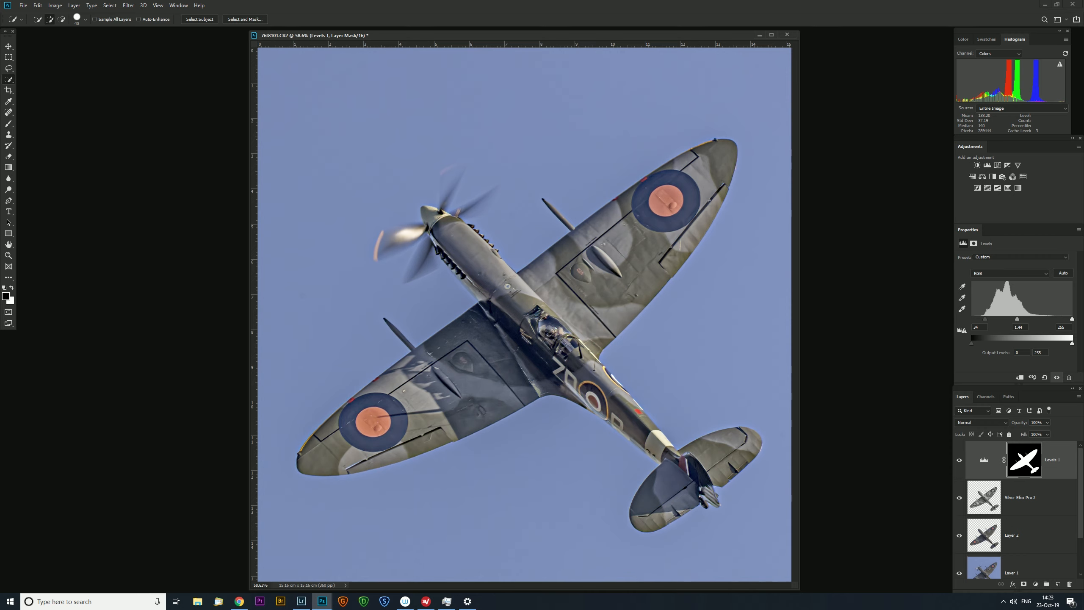
{"action": "left_click", "coordinate": [981, 422]}
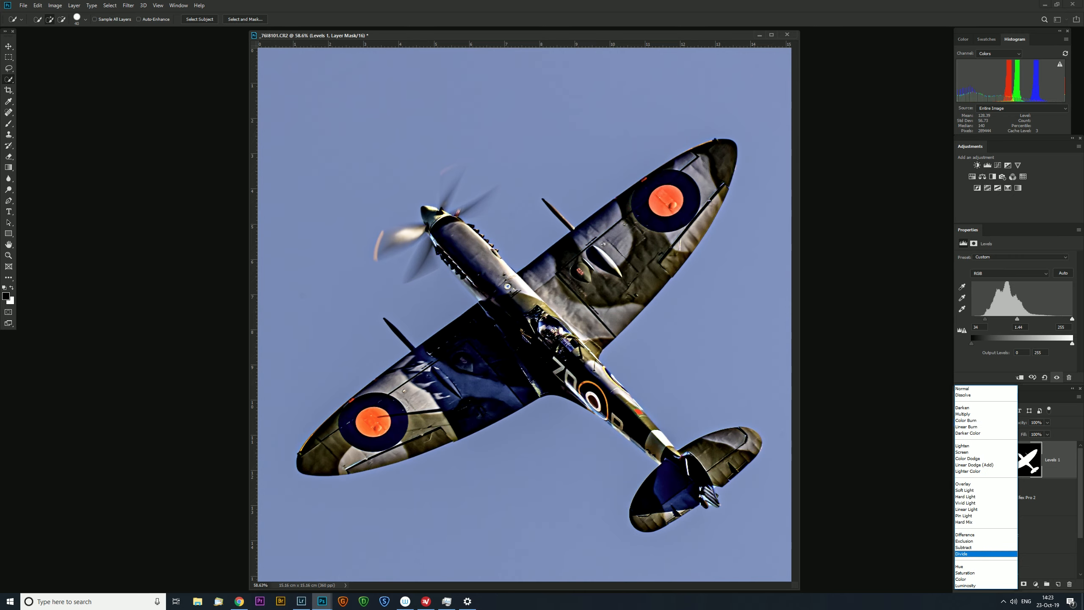
{"action": "left_click", "coordinate": [966, 586]}
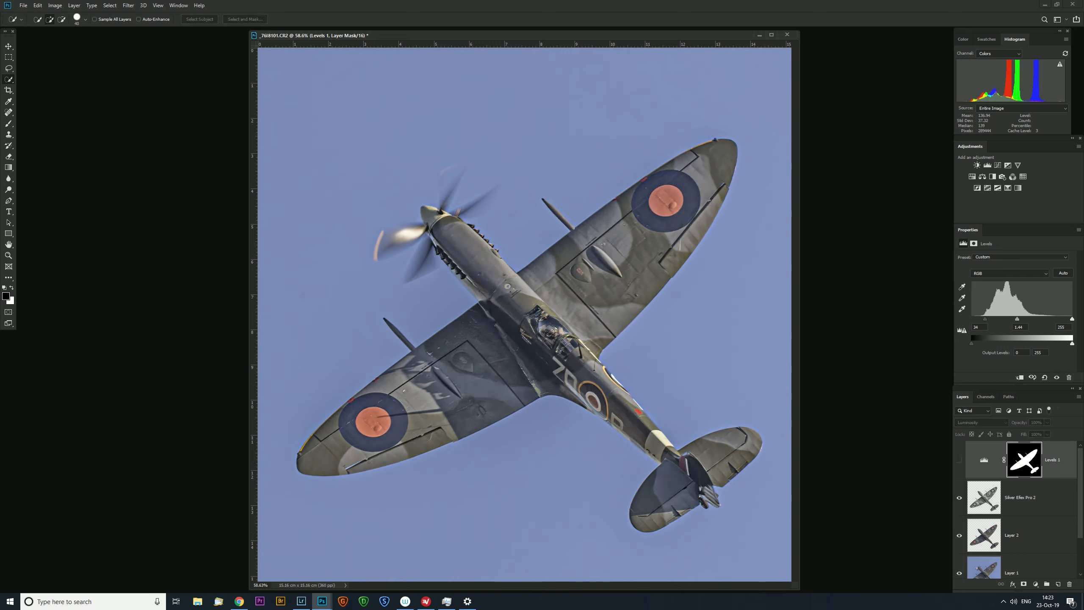
Compare the aircraft with and without the Levels adjustment, leaving the adjustment switched on.
{"action": "left_click", "coordinate": [959, 460]}
{"action": "left_click", "coordinate": [960, 460]}
{"action": "left_click", "coordinate": [960, 460]}
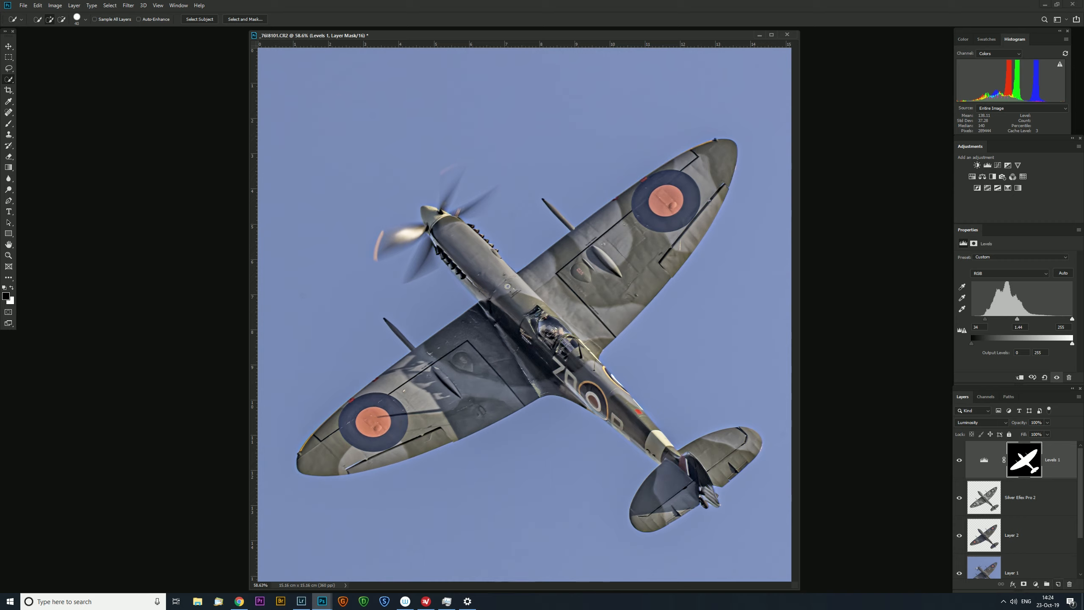
Add a new empty layer above the Levels adjustment and set its blend mode to Soft Light.
{"action": "left_click", "coordinate": [1058, 584]}
{"action": "left_click", "coordinate": [981, 422]}
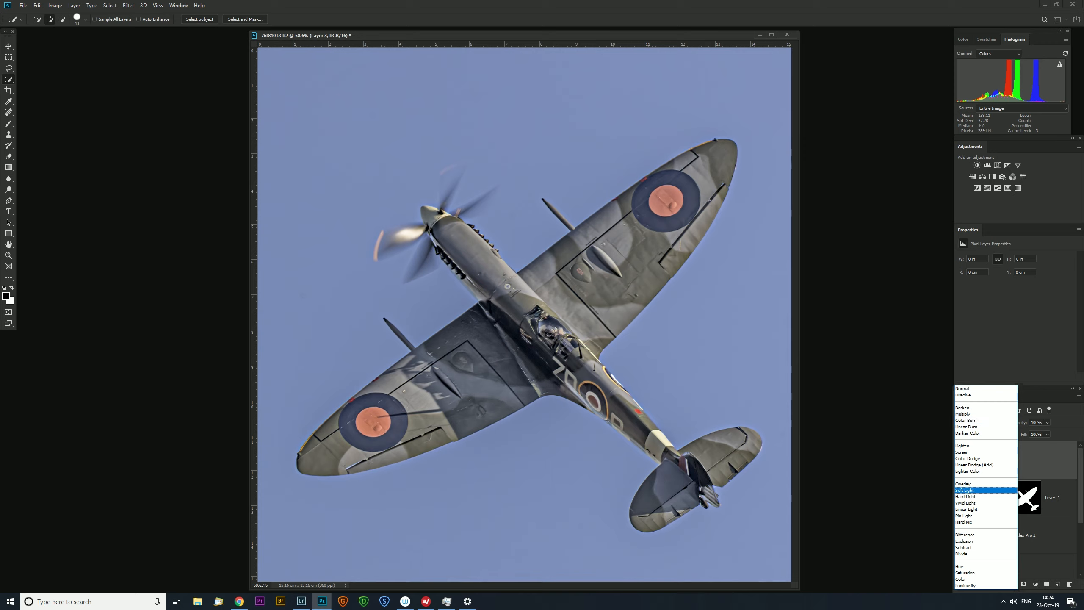
{"action": "left_click", "coordinate": [966, 490]}
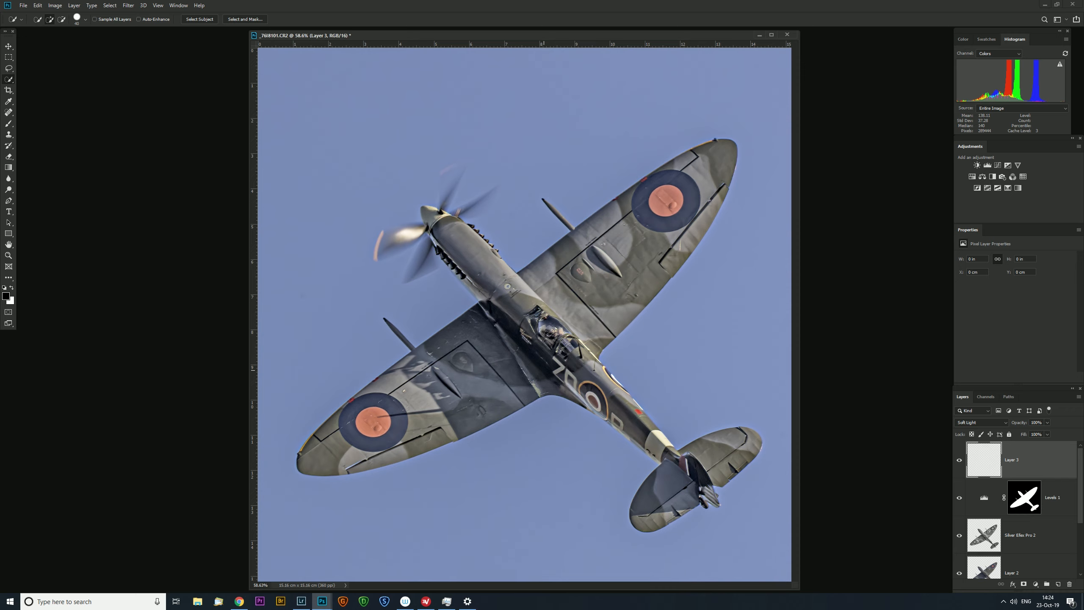
Set the Brush tool's foreground color to a bright yellow, #fee406, after sampling the roundel's yellow ring.
{"action": "scroll", "coordinate": [543, 370], "scroll_direction": "up", "scroll_amount": 11}
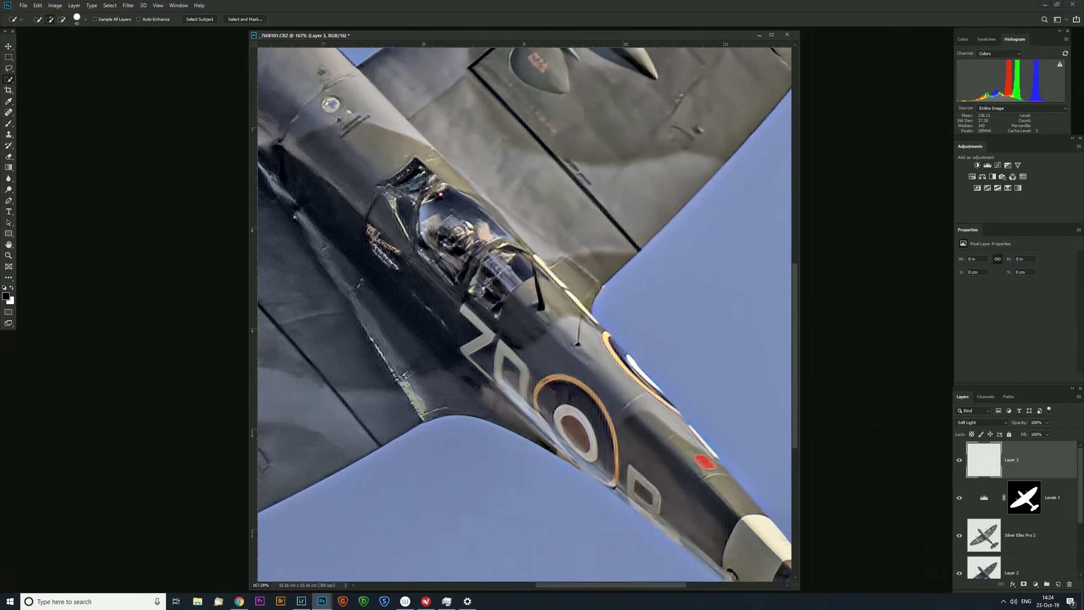
{"action": "key", "text": "b"}
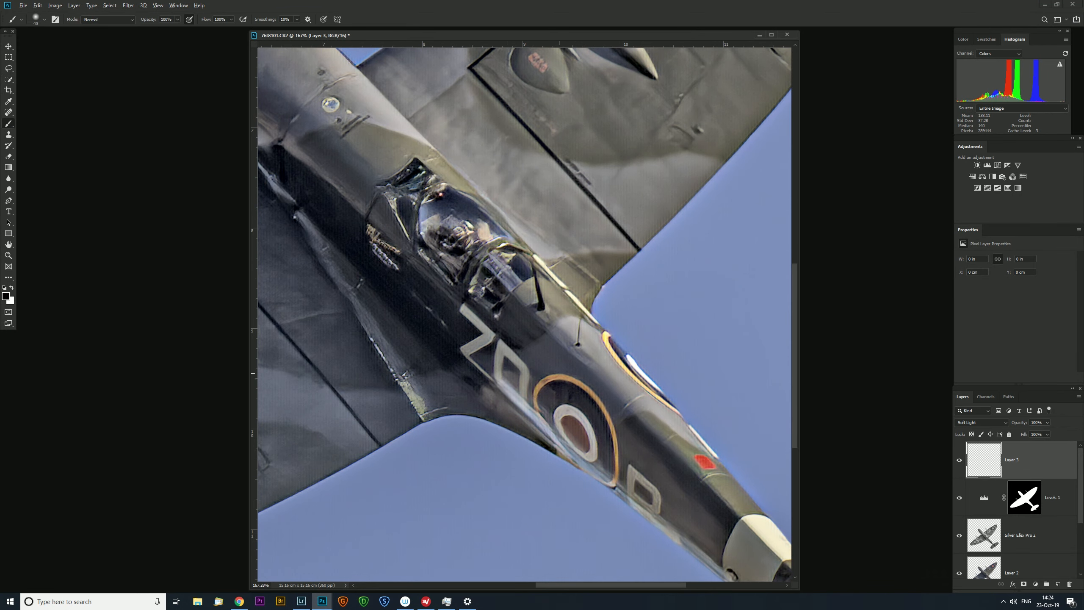
{"action": "left_click", "coordinate": [563, 379], "text": "alt"}
{"action": "left_click", "coordinate": [614, 357], "text": "alt"}
{"action": "left_click", "coordinate": [6, 296]}
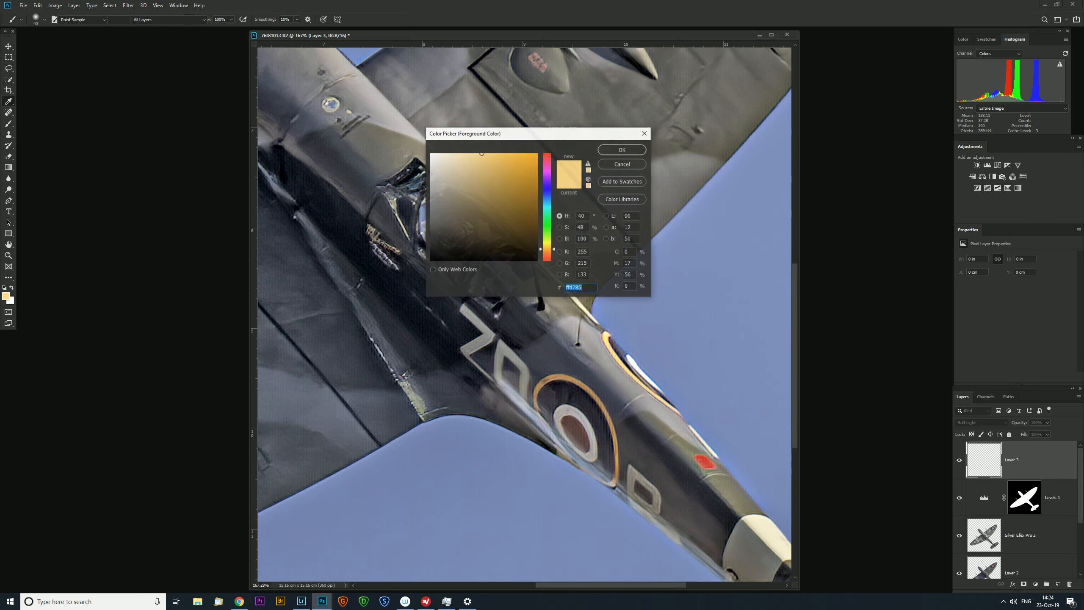
{"action": "left_click_drag", "start_coordinate": [548, 249], "coordinate": [548, 245]}
{"action": "left_click_drag", "start_coordinate": [482, 152], "coordinate": [528, 166]}
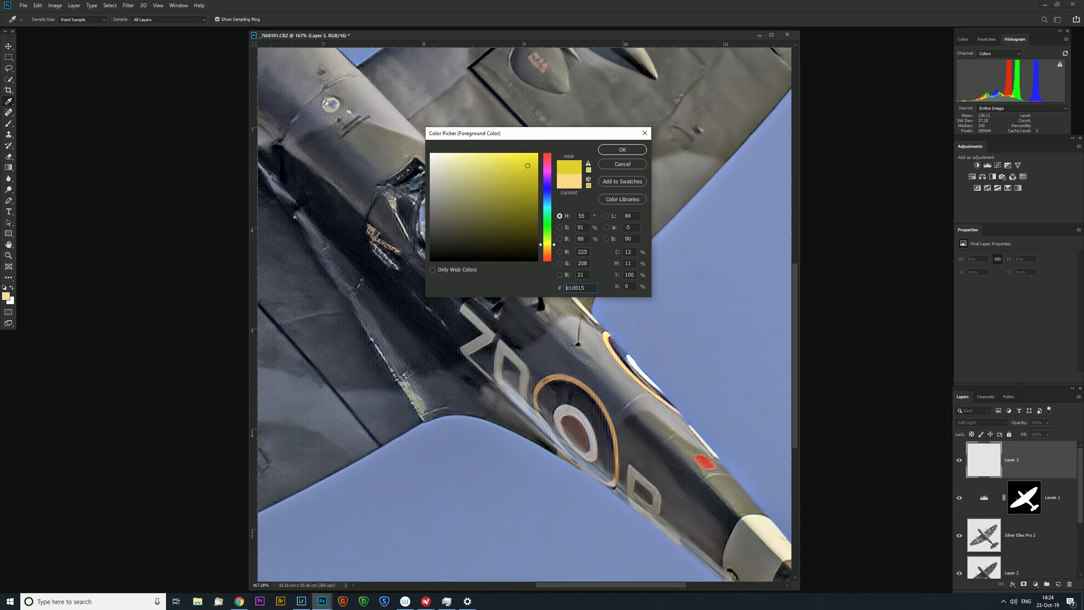
{"action": "left_click_drag", "start_coordinate": [548, 245], "coordinate": [547, 245]}
{"action": "type", "text": "fee407"}
{"action": "left_click", "coordinate": [622, 149]}
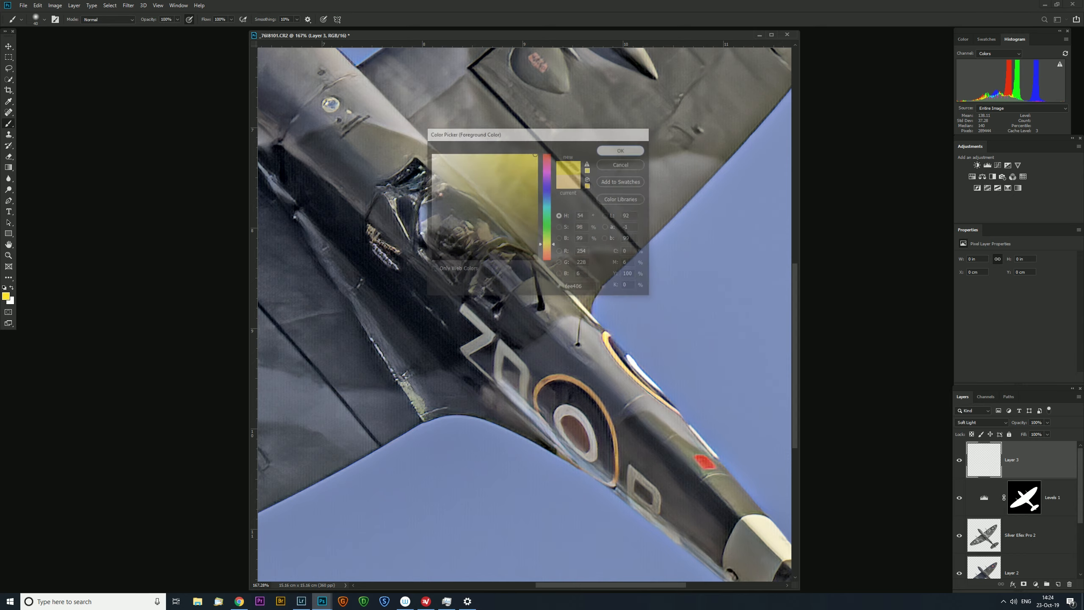
Paint yellow along the upper and side tips of the blurred propeller blades with a small brush on the Soft Light layer.
{"action": "key", "text": "ctrl+0"}
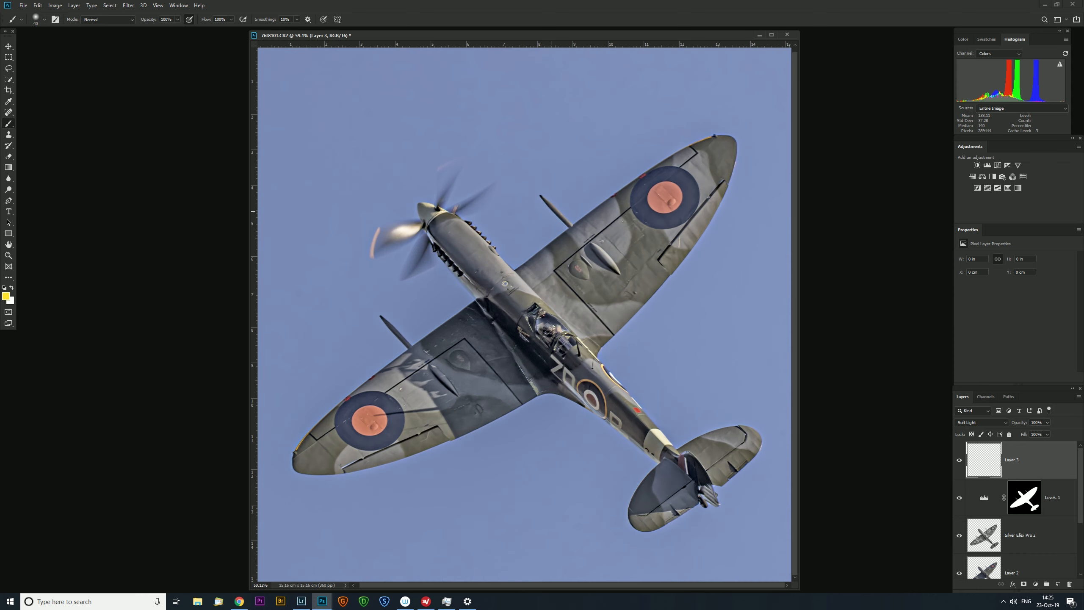
{"action": "scroll", "coordinate": [431, 139], "scroll_direction": "up", "scroll_amount": 5}
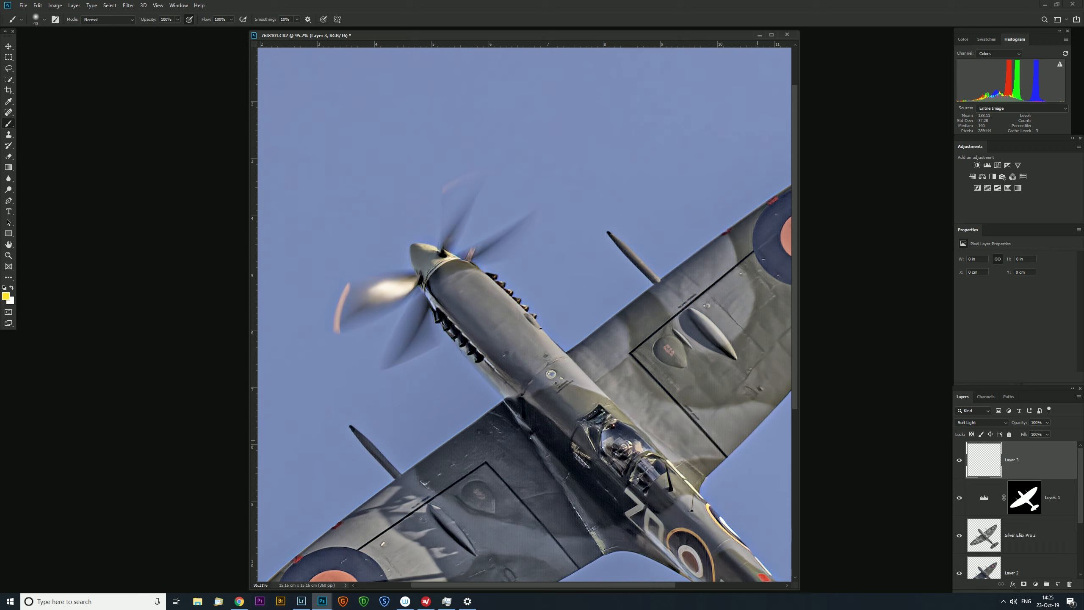
{"action": "key", "text": "bracketleft"}
{"action": "key", "text": "bracketleft"}
{"action": "key", "text": "bracketleft"}
{"action": "key", "text": "bracketleft"}
{"action": "key", "text": "bracketleft"}
{"action": "key", "text": "bracketright"}
{"action": "key", "text": "bracketright"}
{"action": "key", "text": "bracketleft"}
{"action": "key", "text": "bracketleft"}
{"action": "key", "text": "bracketright"}
{"action": "key", "text": "bracketright"}
{"action": "key", "text": "bracketright"}
{"action": "key", "text": "bracketright"}
{"action": "key", "text": "bracketright"}
{"action": "key", "text": "bracketleft"}
{"action": "left_click_drag", "start_coordinate": [485, 172], "coordinate": [444, 195]}
Paint the lower propeller blade tip yellow, undoing the first stroke and repainting it with a finer brush, and review the whole aircraft.
{"action": "left_click_drag", "start_coordinate": [385, 369], "coordinate": [441, 346]}
{"action": "key", "text": "ctrl+z"}
{"action": "key", "text": "e"}
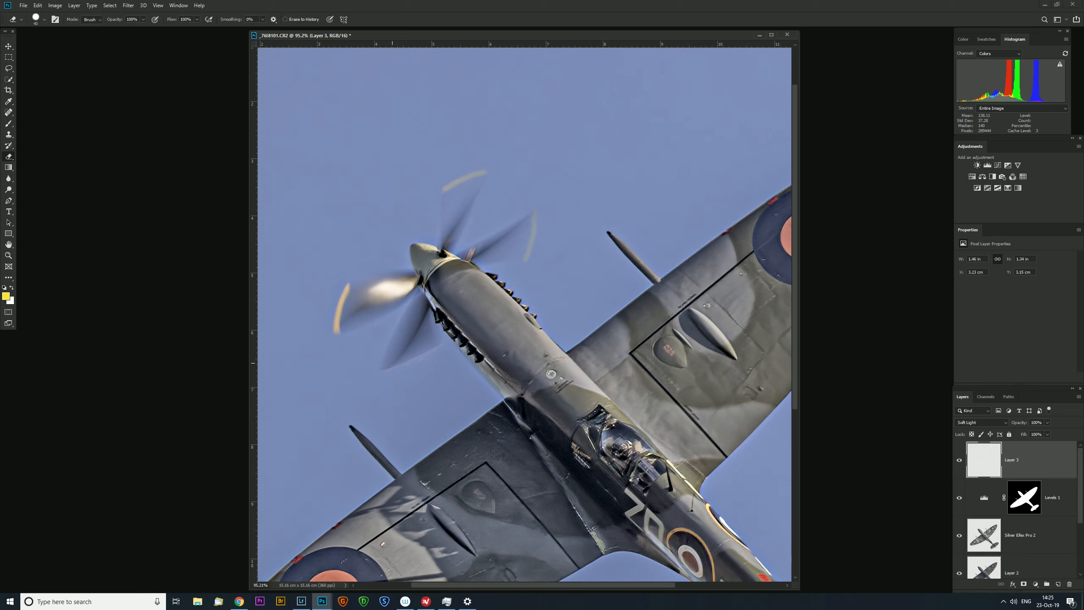
{"action": "key", "text": "b"}
{"action": "scroll", "coordinate": [469, 226], "scroll_direction": "up", "scroll_amount": 6}
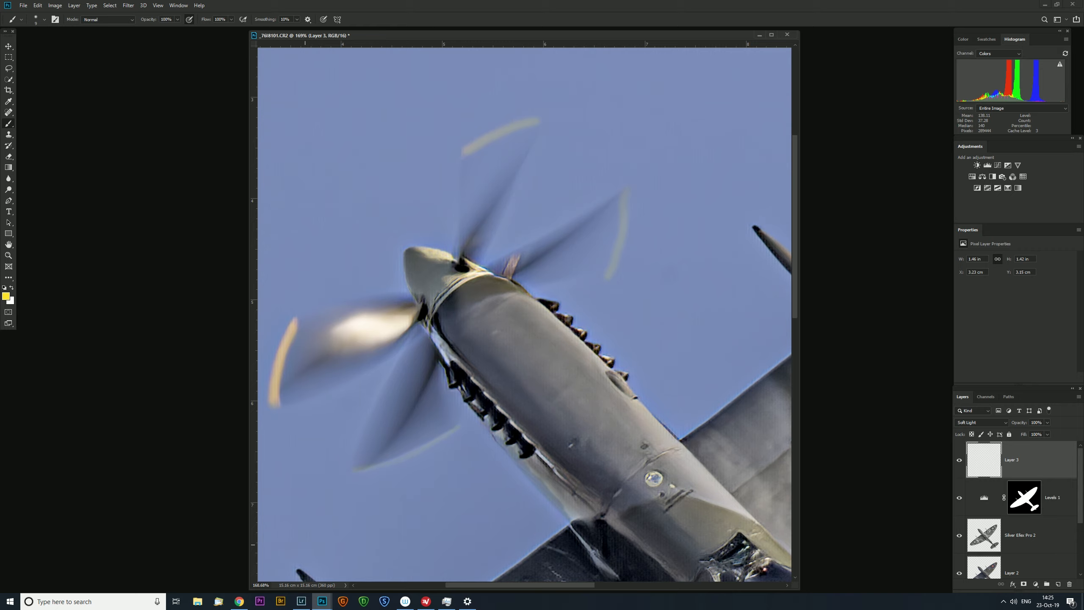
{"action": "scroll", "coordinate": [525, 315], "scroll_direction": "down", "scroll_amount": 8}
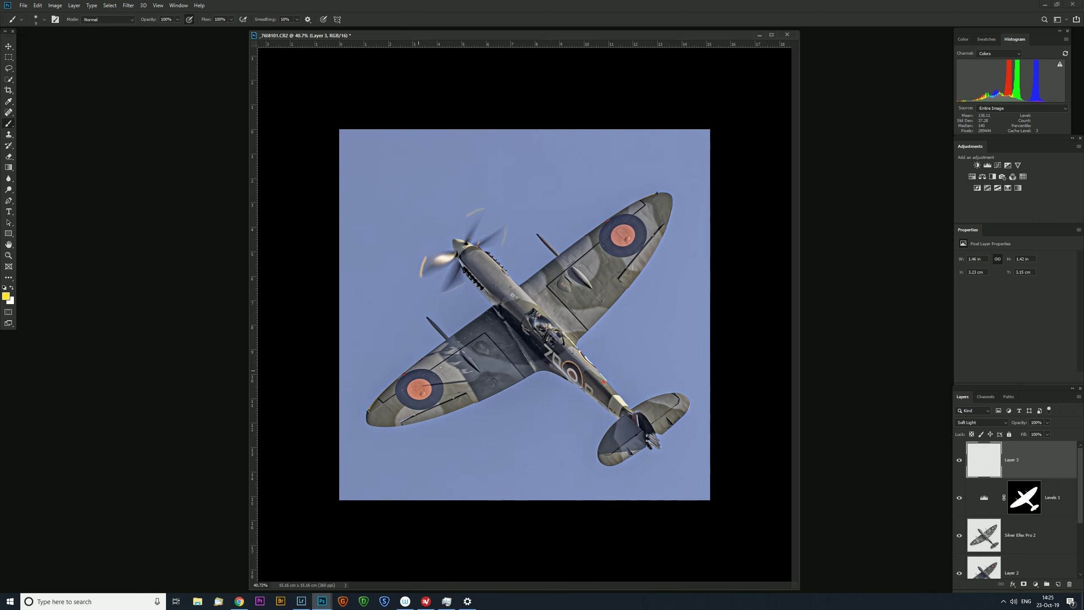
{"action": "scroll", "coordinate": [524, 315], "scroll_direction": "up", "scroll_amount": 2}
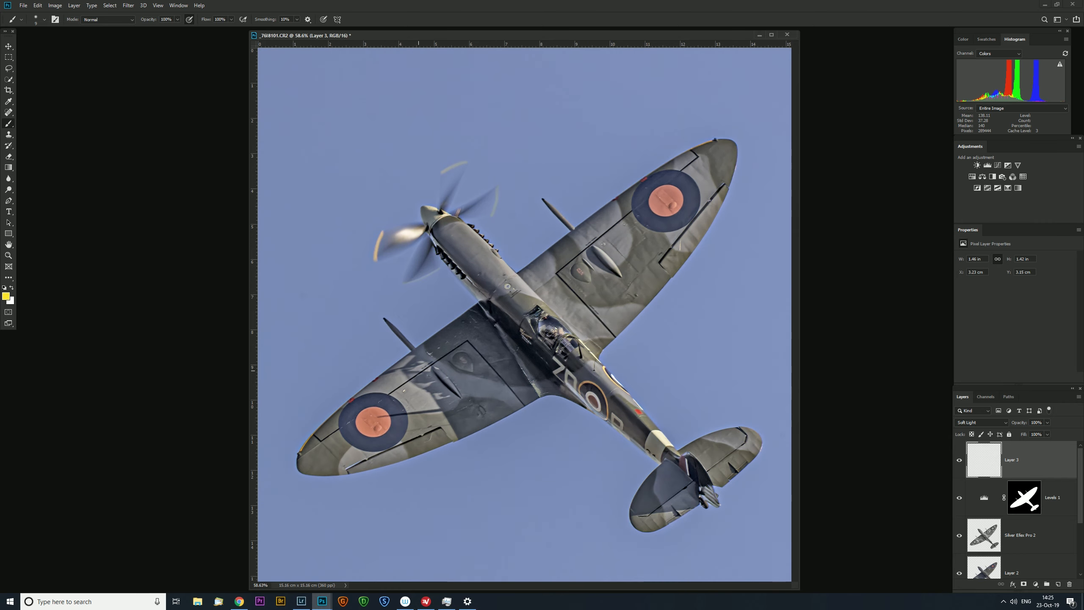